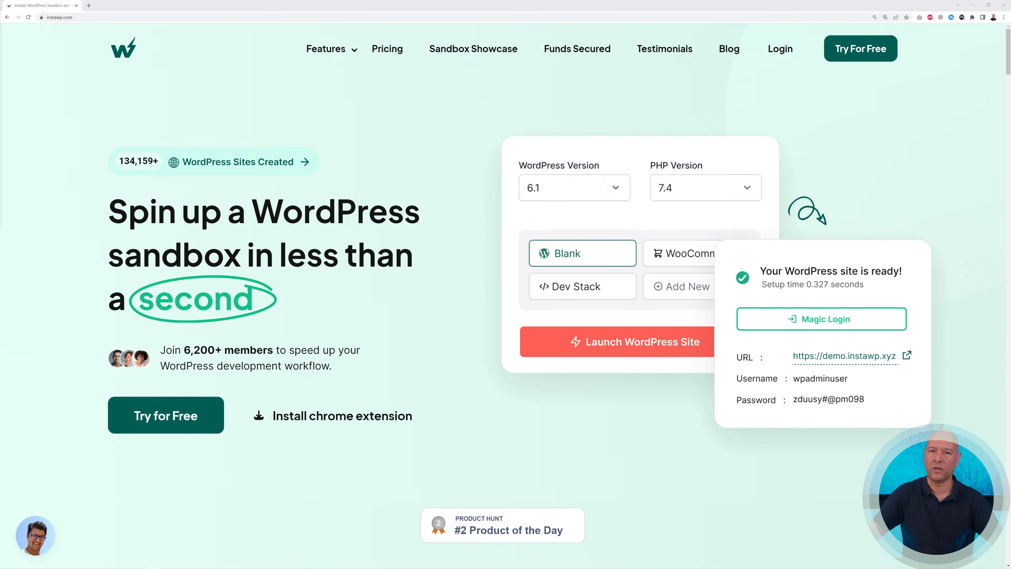
Open the free site setup form and review the available WP versions
mouse_move(349, 51)
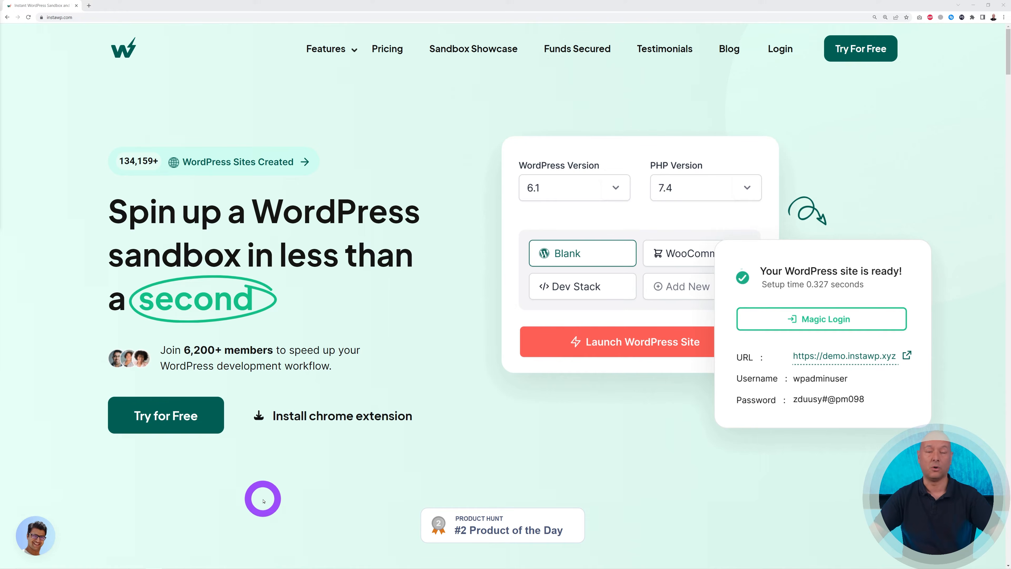
left_click(183, 424)
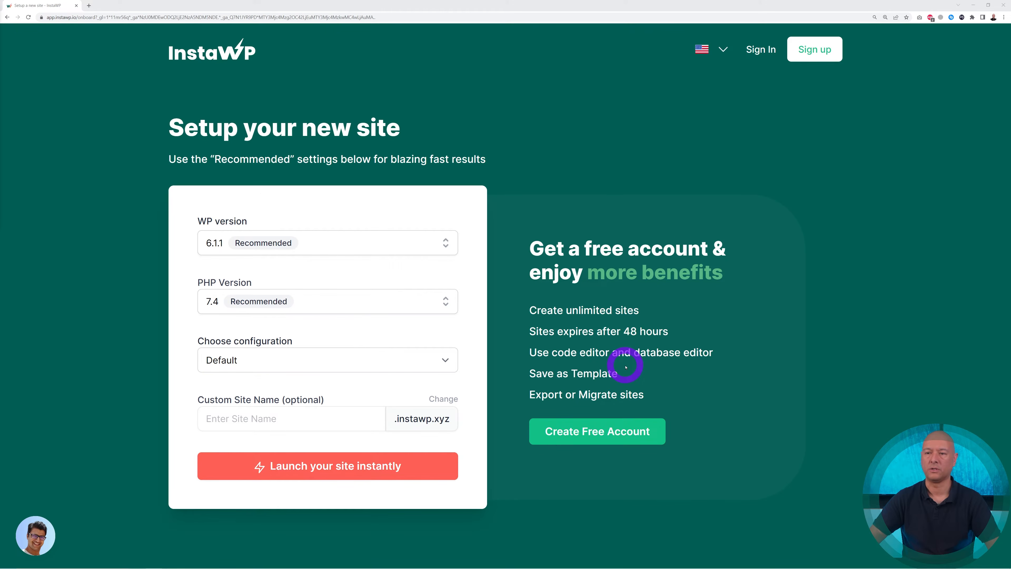
left_click(446, 242)
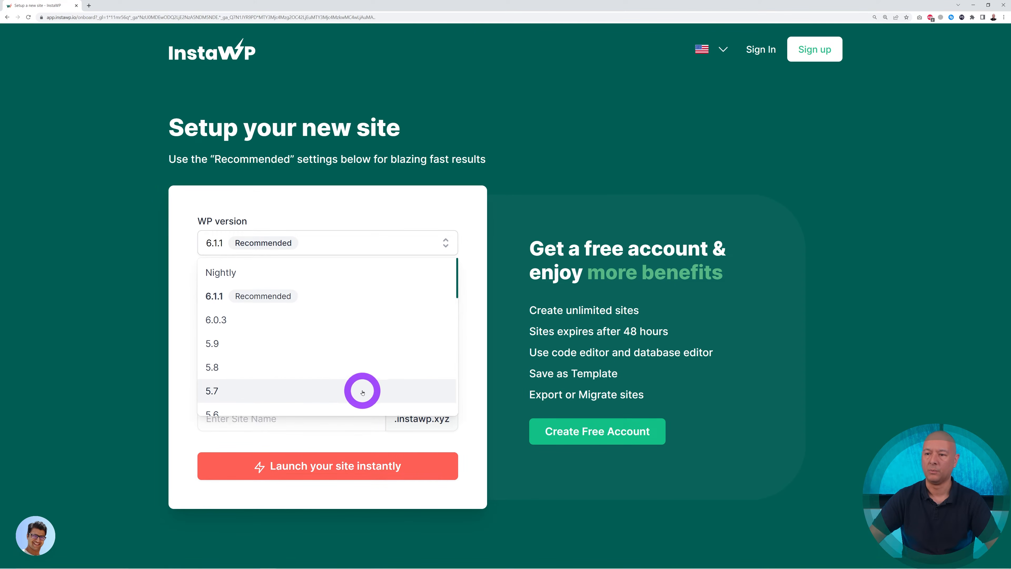
scroll(362, 392, "down", 1)
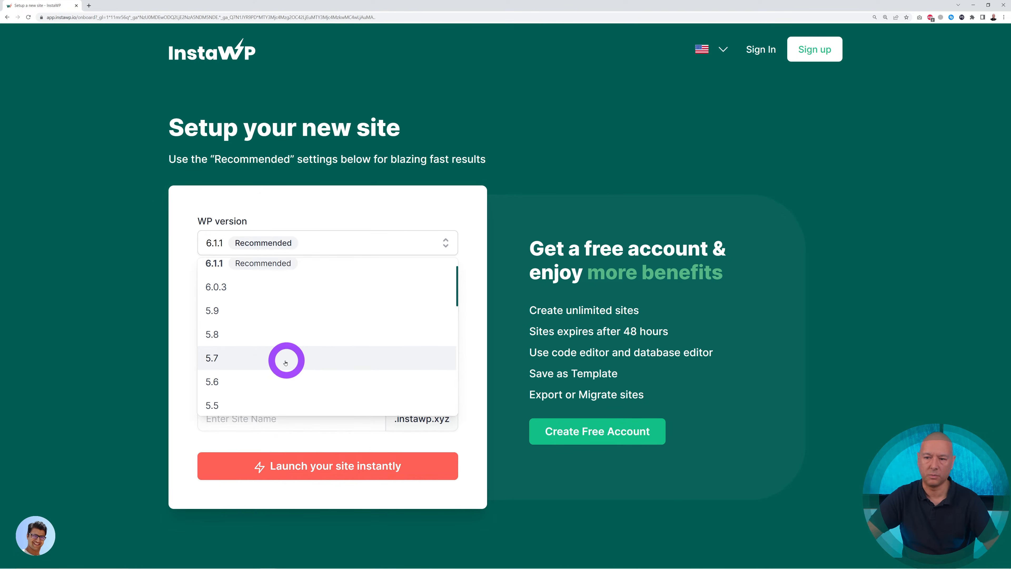
scroll(314, 342, "up", 1)
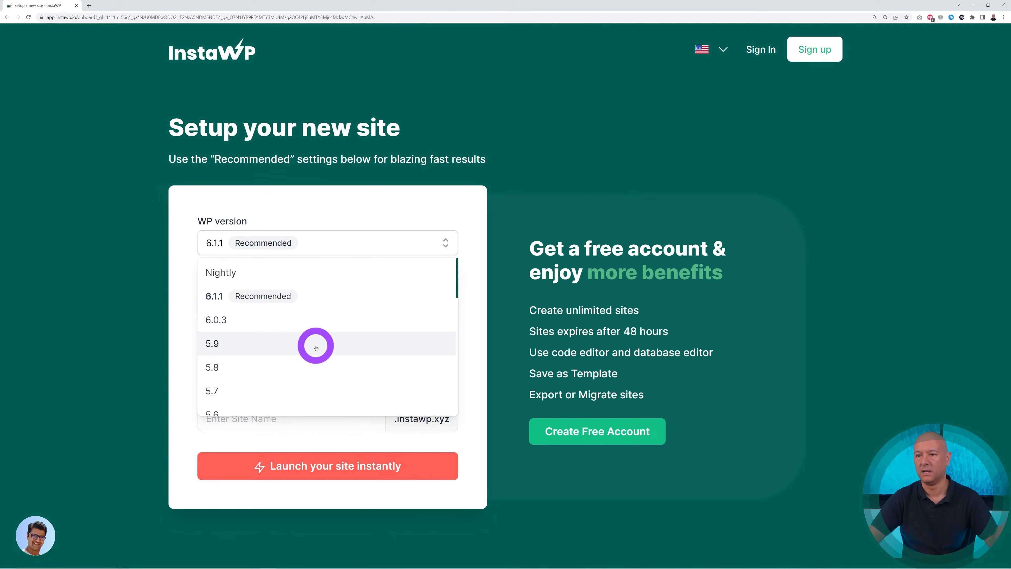
left_click(340, 243)
Review the PHP version and configuration choices in the site setup form
left_click(396, 312)
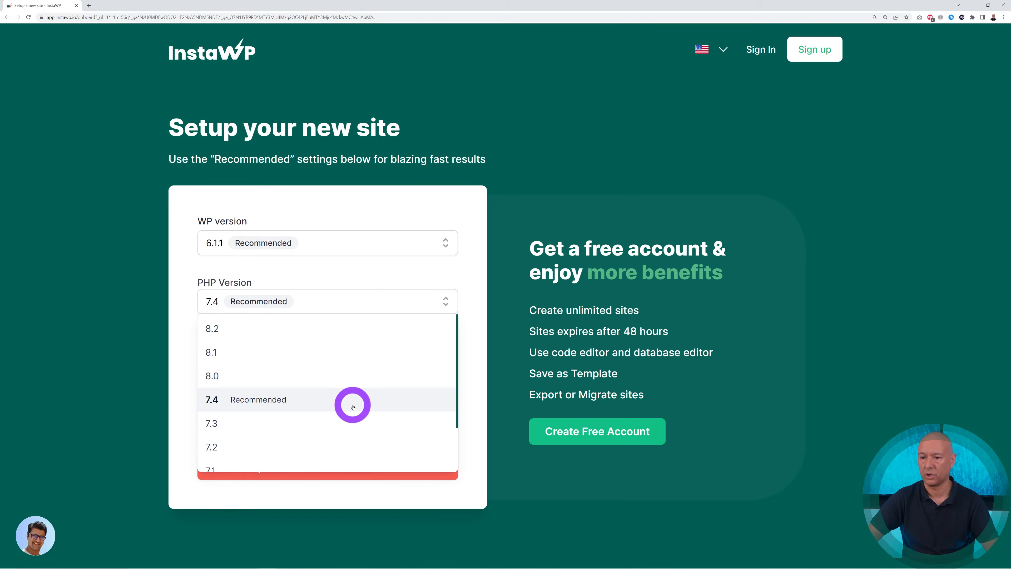
scroll(313, 345, "down", 1)
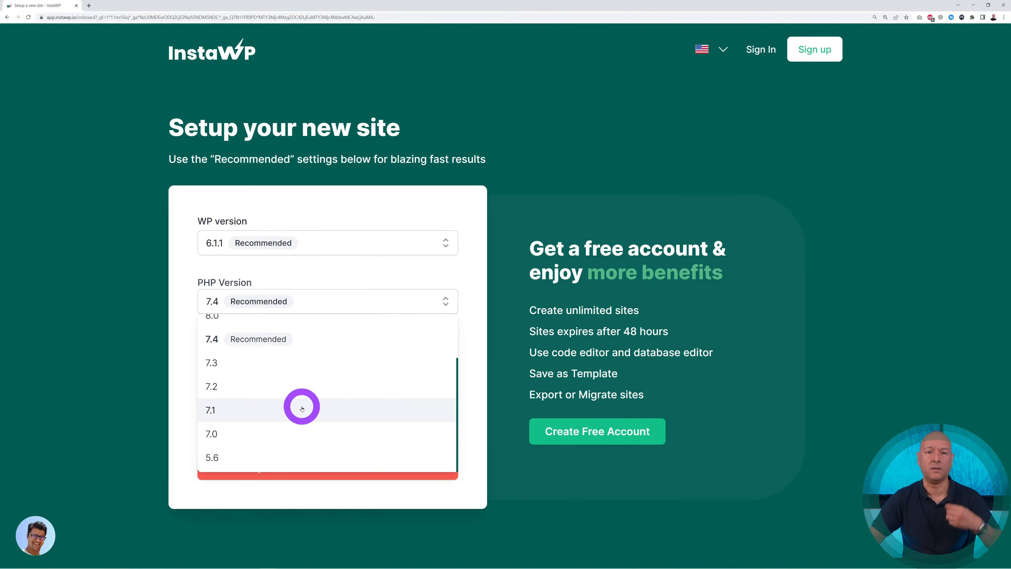
left_click(450, 301)
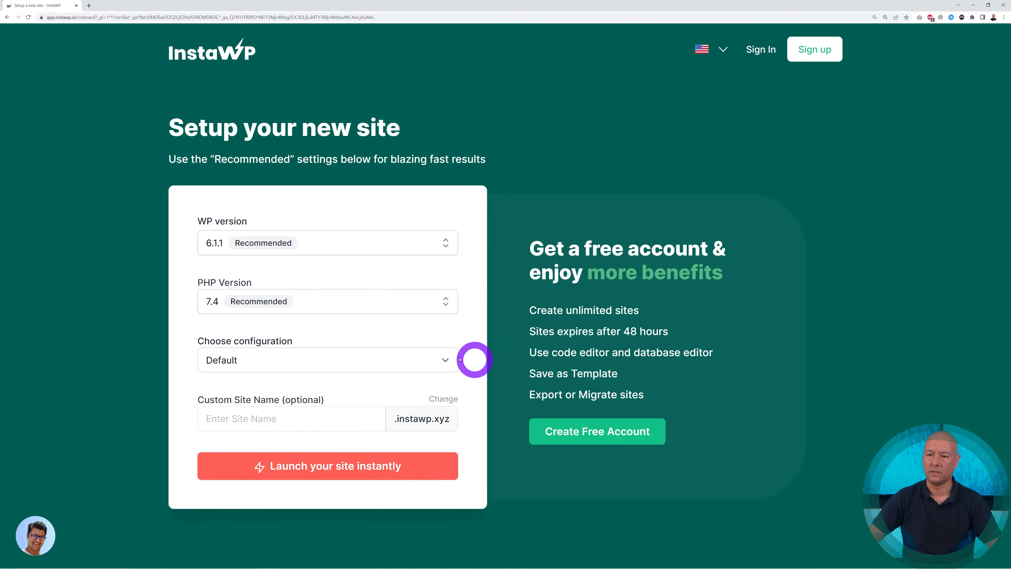
left_click(436, 360)
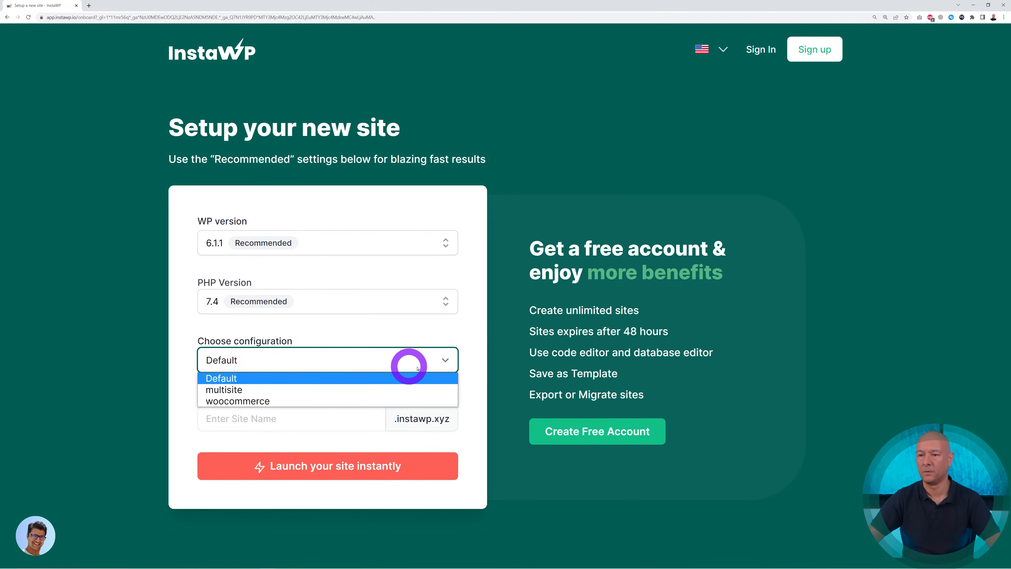
left_click(452, 360)
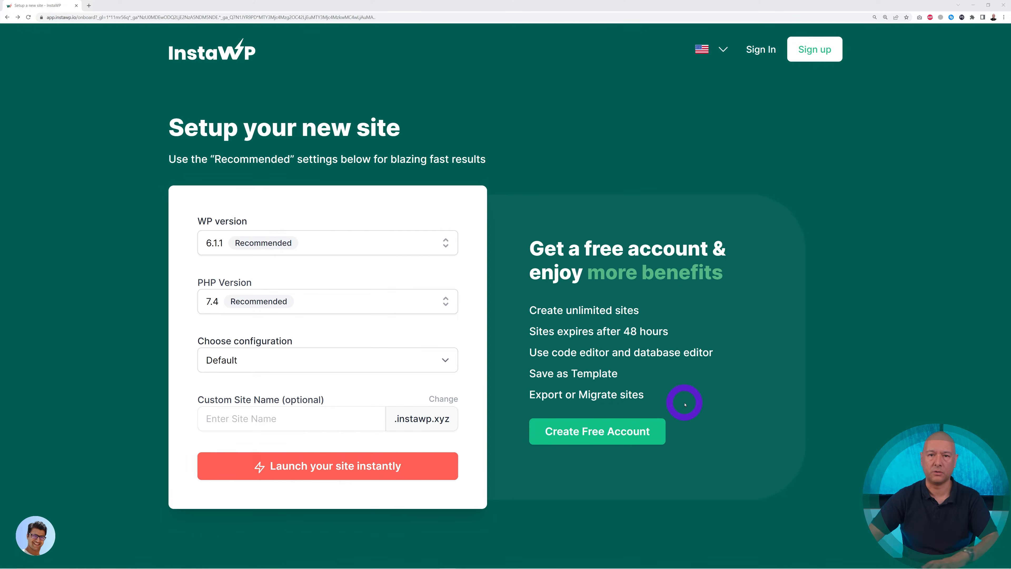
Sign in to the account and create a temporary site with WP 6.1.1, PHP 7.4 and the default configuration
left_click(755, 49)
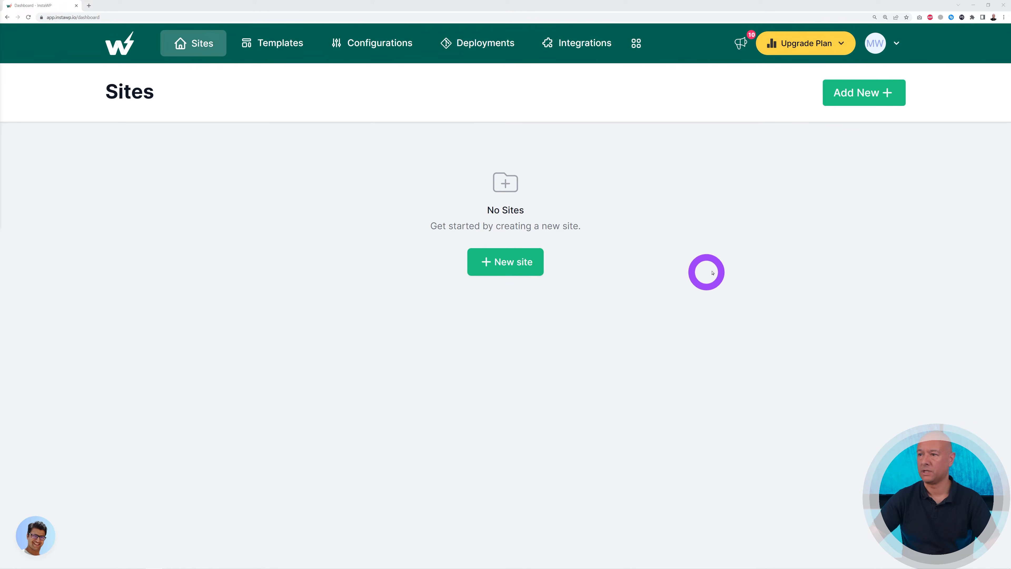
left_click(516, 264)
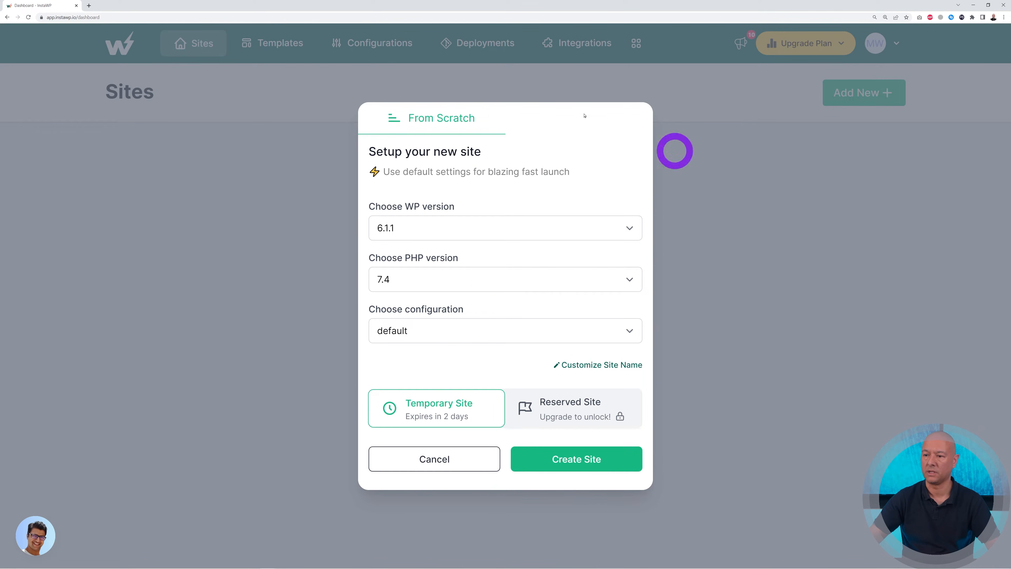
left_click(570, 459)
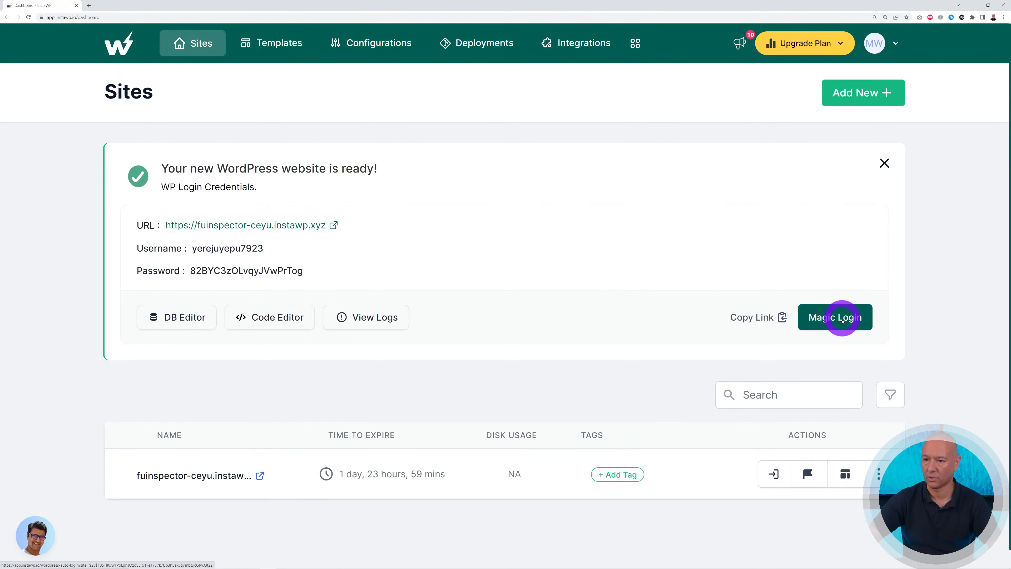
Log in to the new site's WordPress dashboard with Magic Login, enlarge the page display and dismiss the welcome banner
left_click(837, 318)
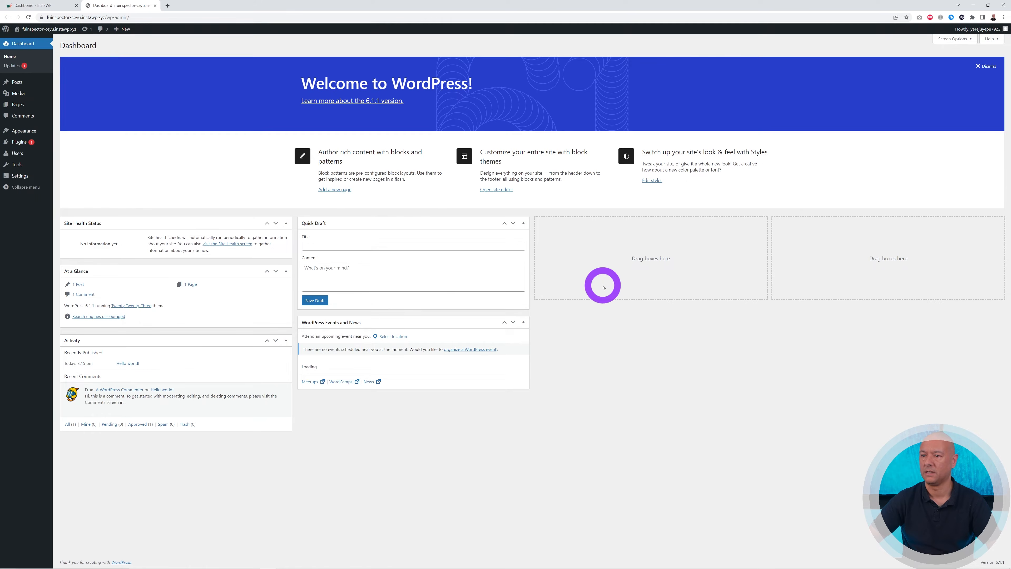
key("ctrl+plus")
key("ctrl+plus")
key("ctrl+plus")
key("ctrl+plus")
key("ctrl+plus")
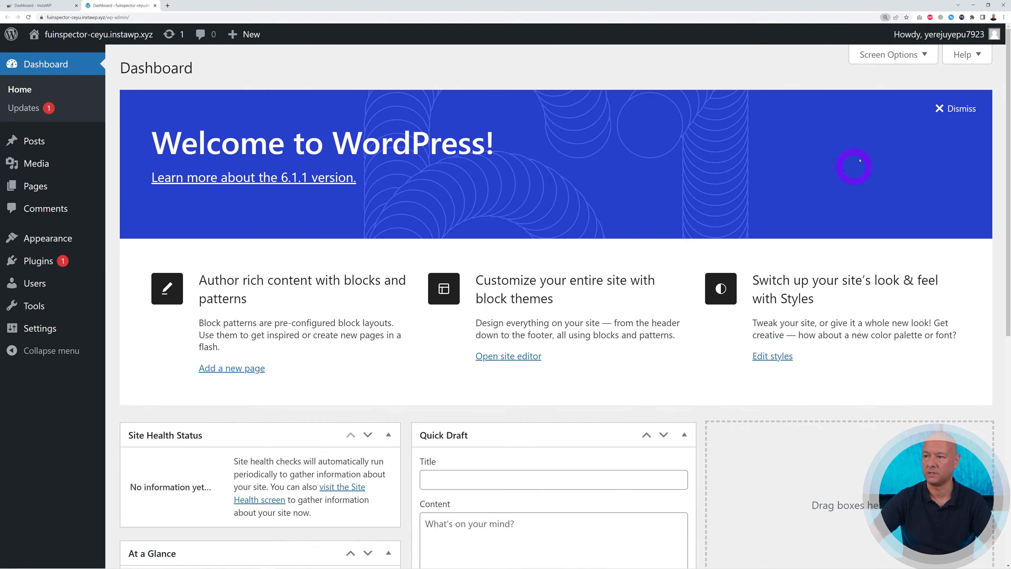
left_click(951, 108)
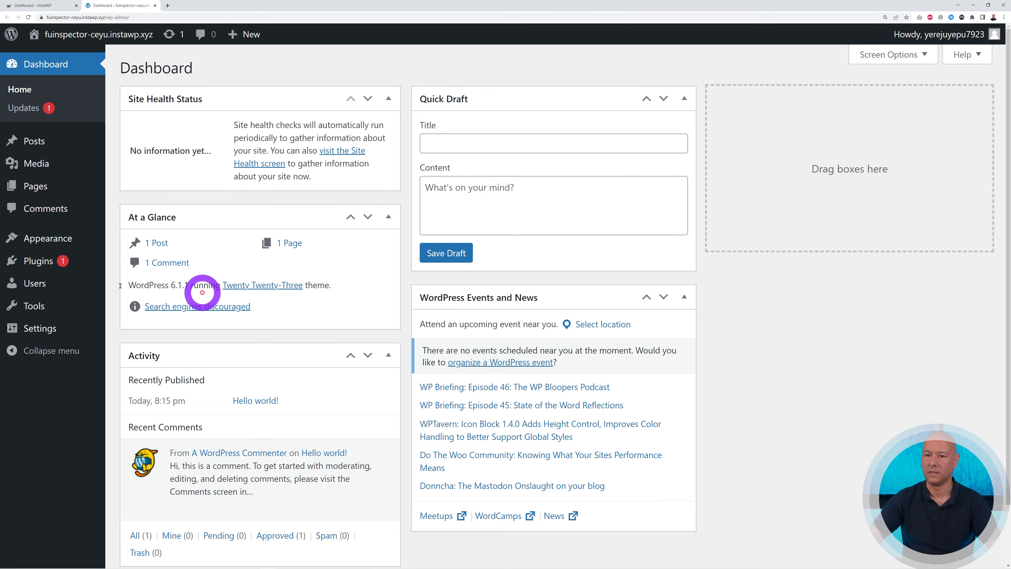
Bulk delete both installed plugins, Akismet Anti-Spam and Hello Dolly
left_click(99, 271)
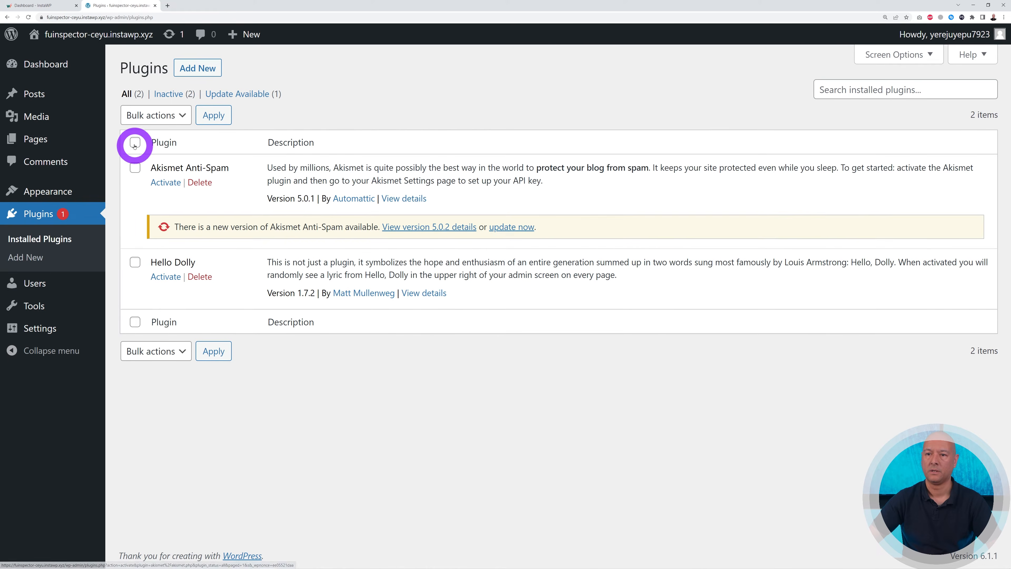
left_click(136, 143)
left_click(173, 115)
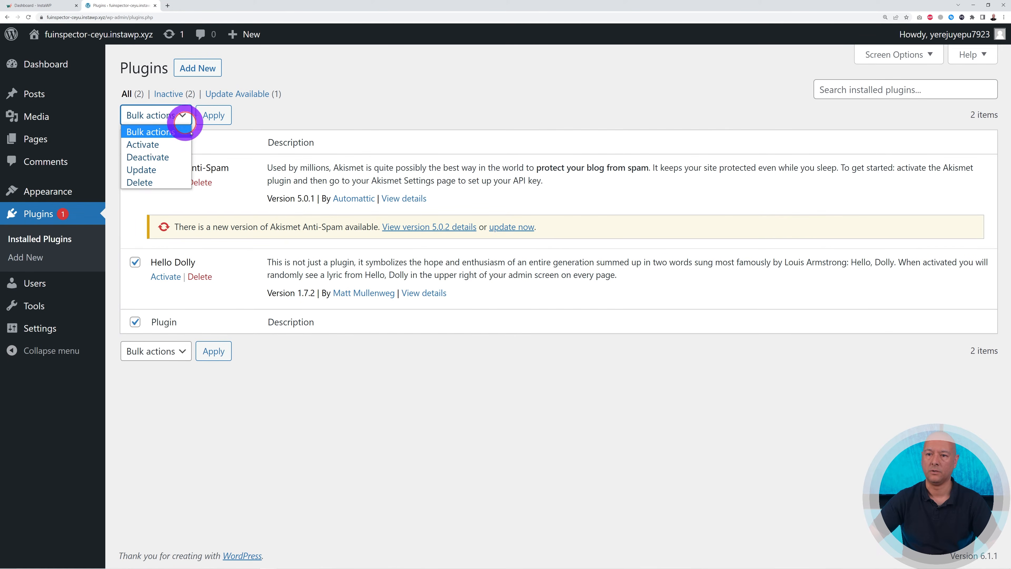
left_click(160, 183)
left_click(210, 117)
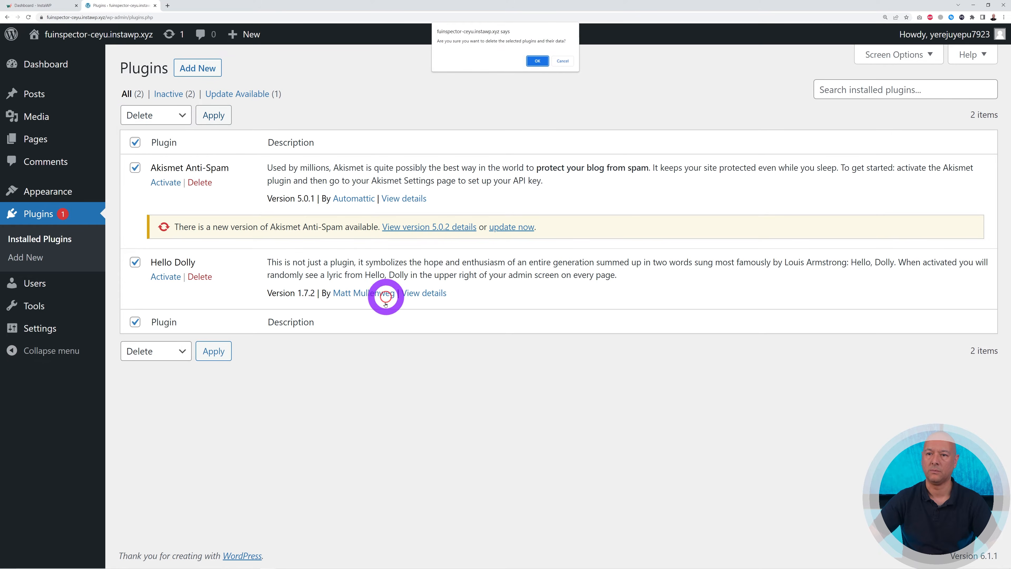
left_click(539, 61)
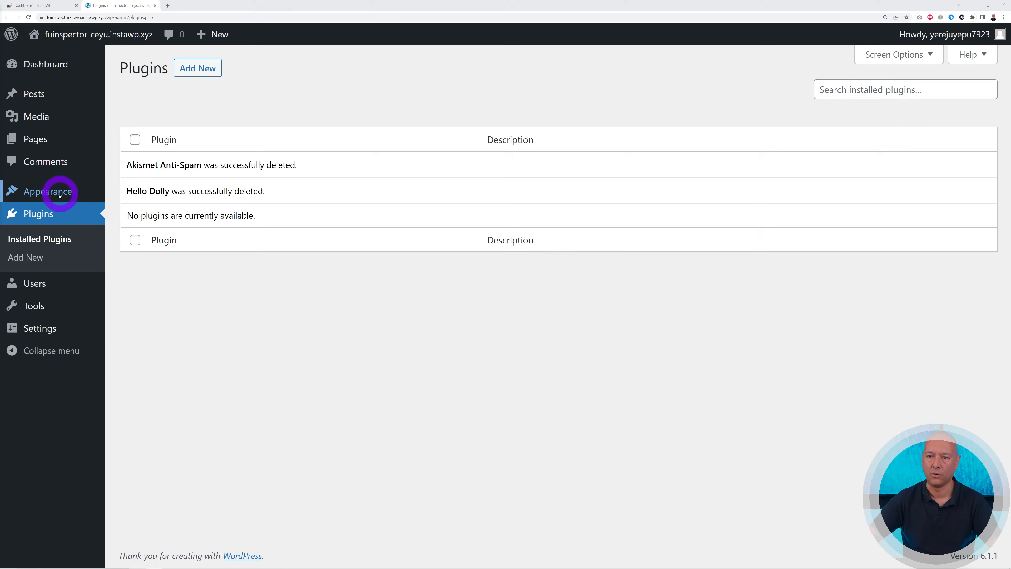
Browse the popular themes available to add, and install and activate the Astra theme
mouse_move(50, 190)
left_click(139, 196)
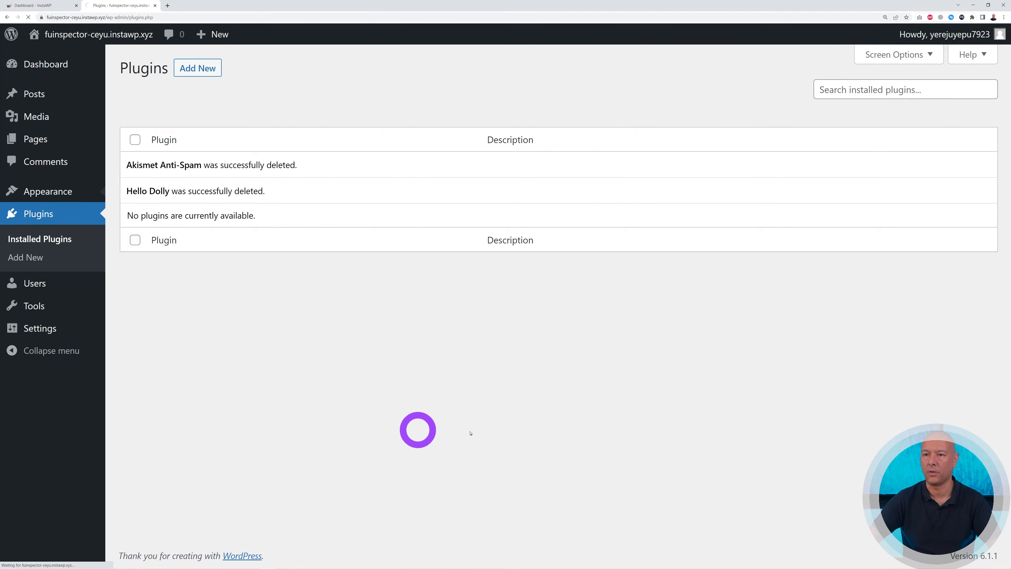
left_click(246, 75)
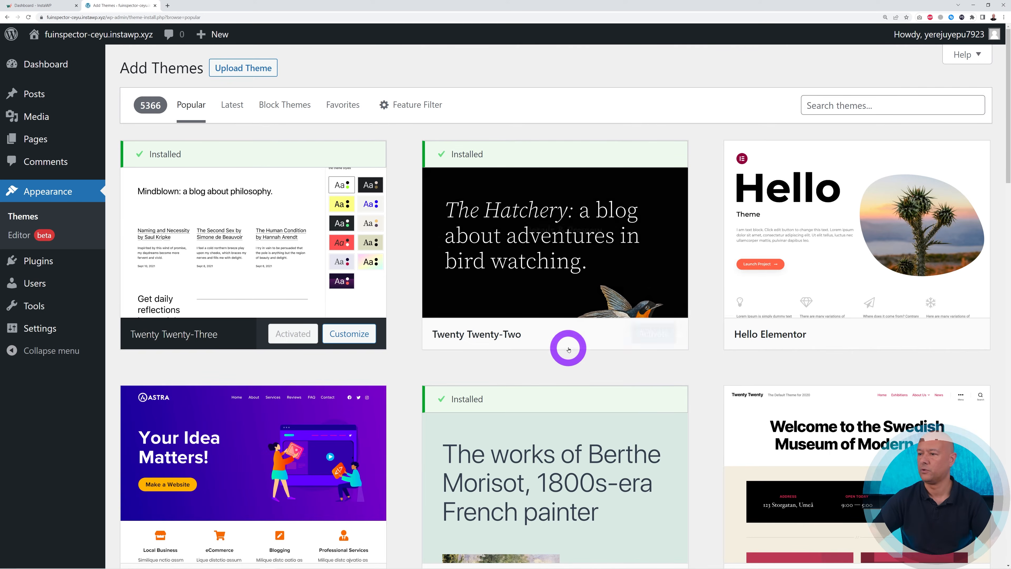
scroll(577, 359, "down", 2)
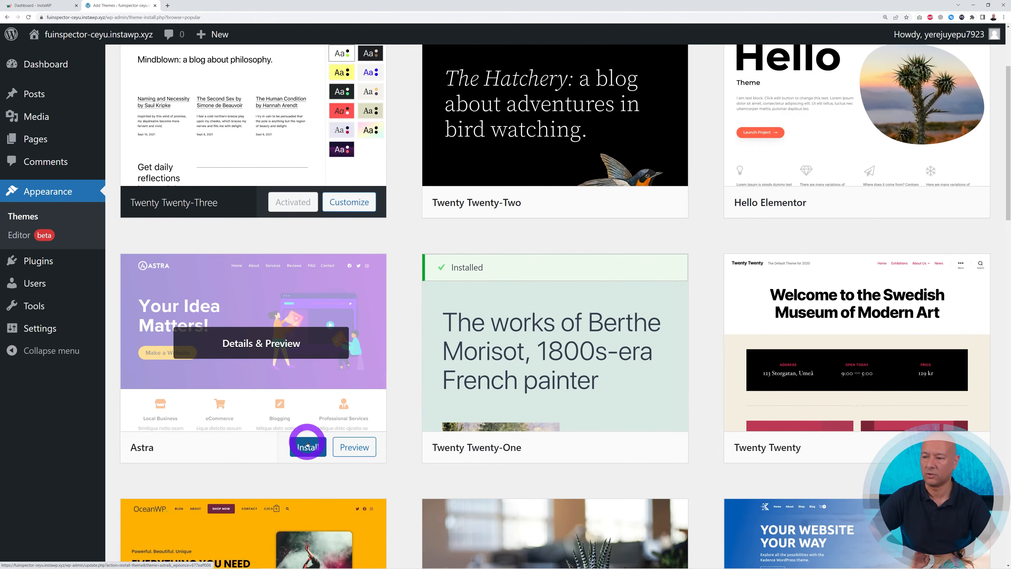
scroll(307, 445, "down", 5)
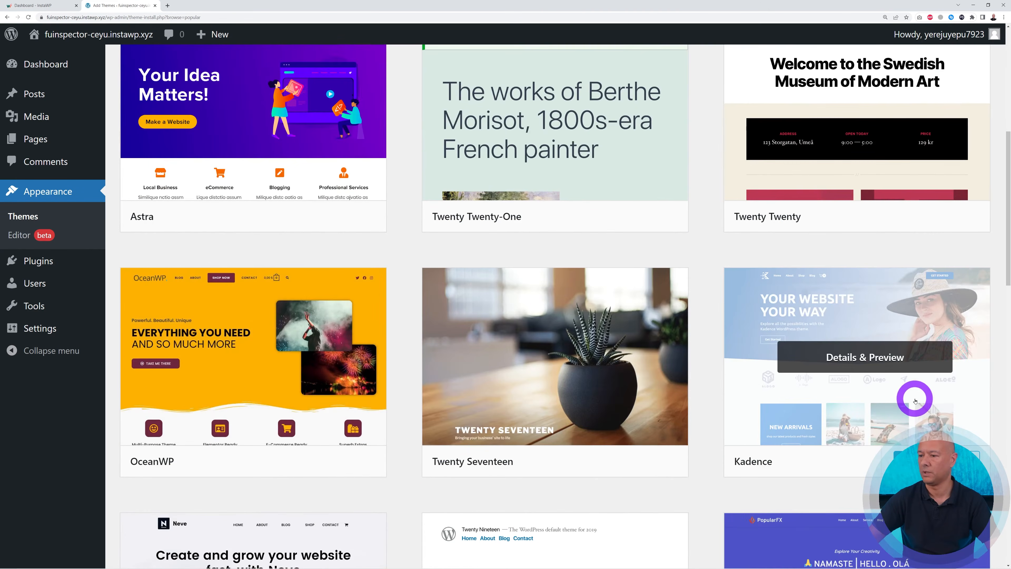
scroll(875, 416, "down", 3)
scroll(756, 440, "down", 3)
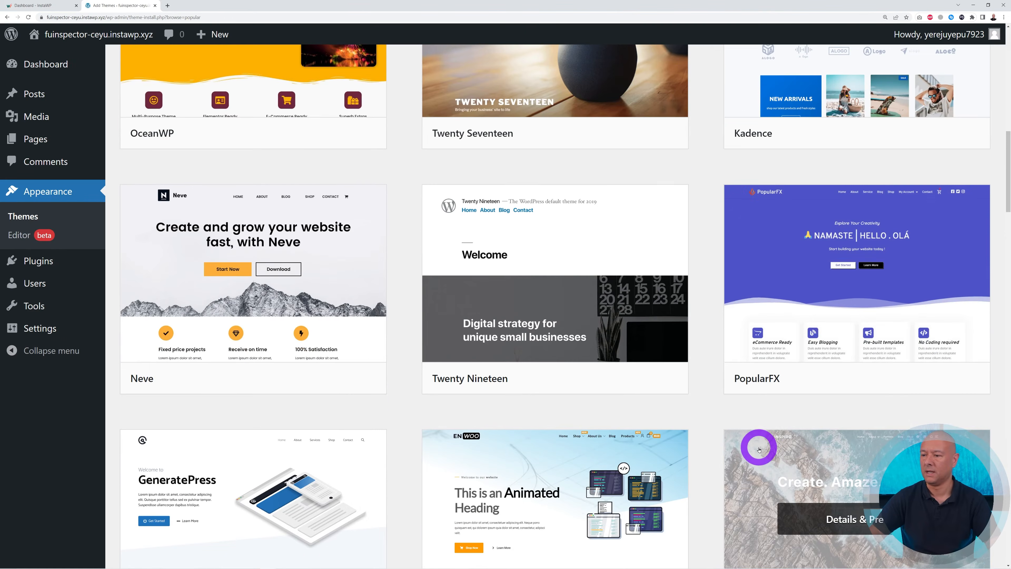
scroll(745, 447, "up", 5)
scroll(745, 447, "up", 4)
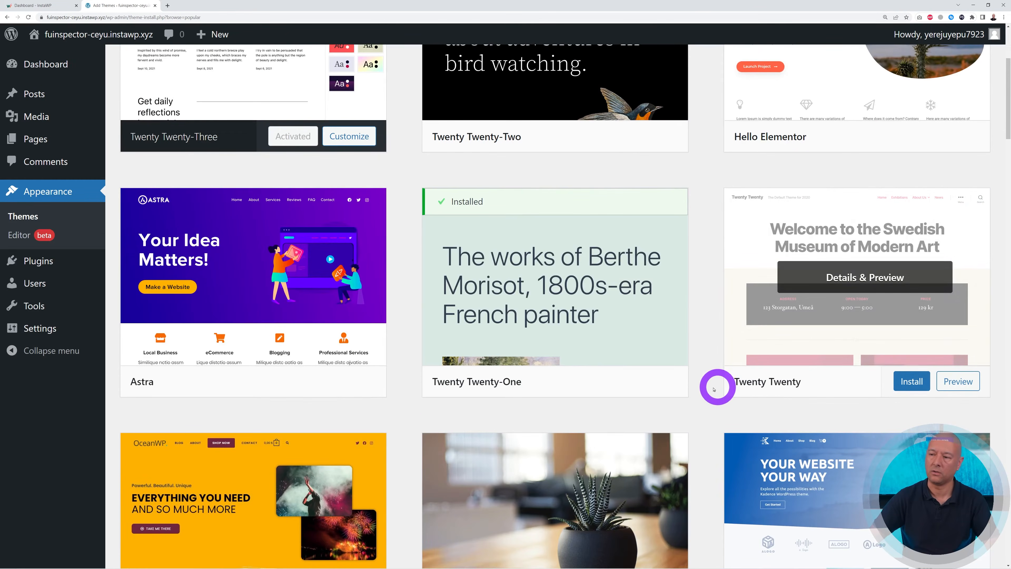
mouse_move(295, 387)
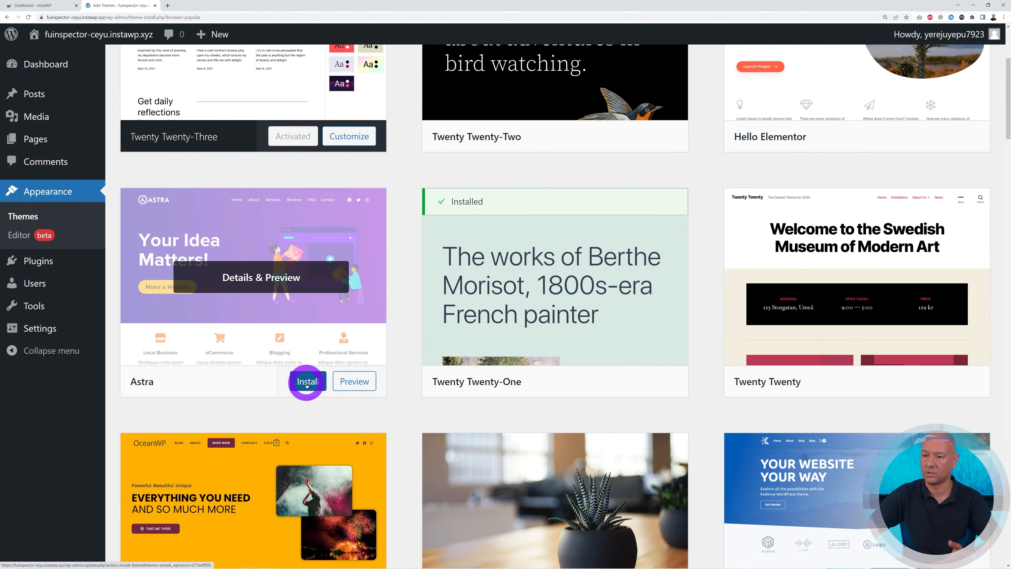
left_click(307, 382)
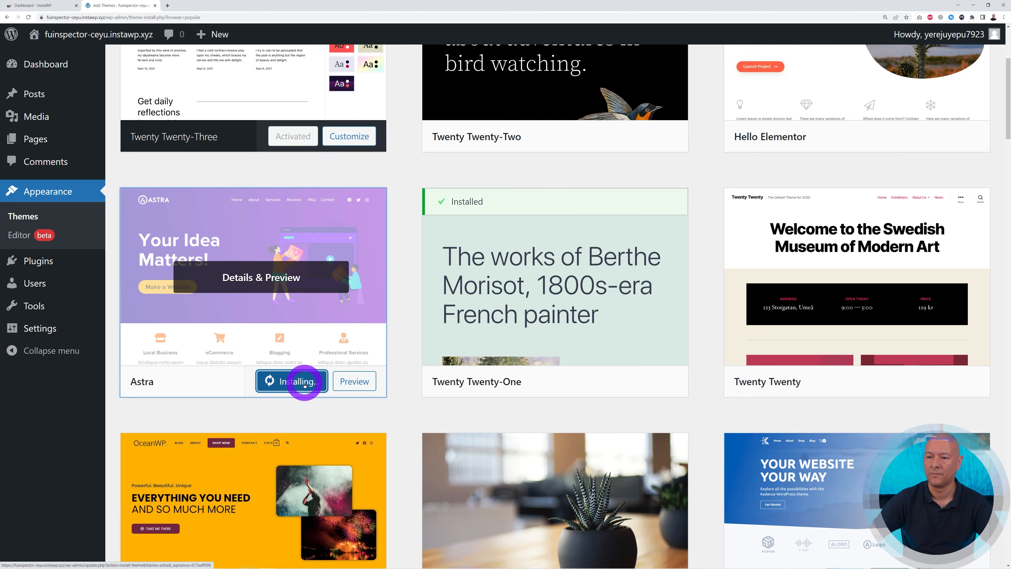
left_click(294, 393)
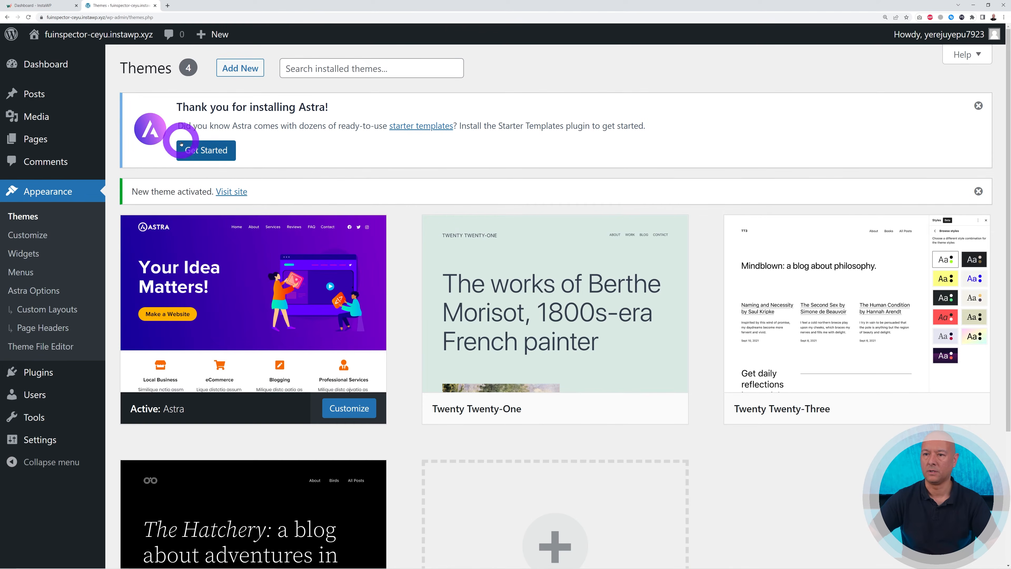
Start Astra's Starter Templates website setup and choose Elementor as the page builder
left_click(203, 151)
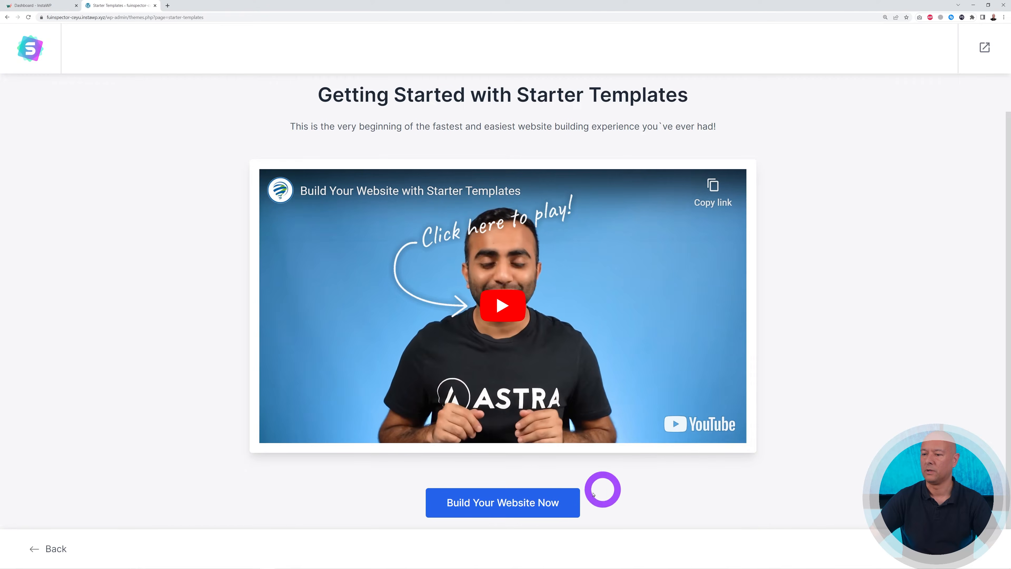
left_click(530, 502)
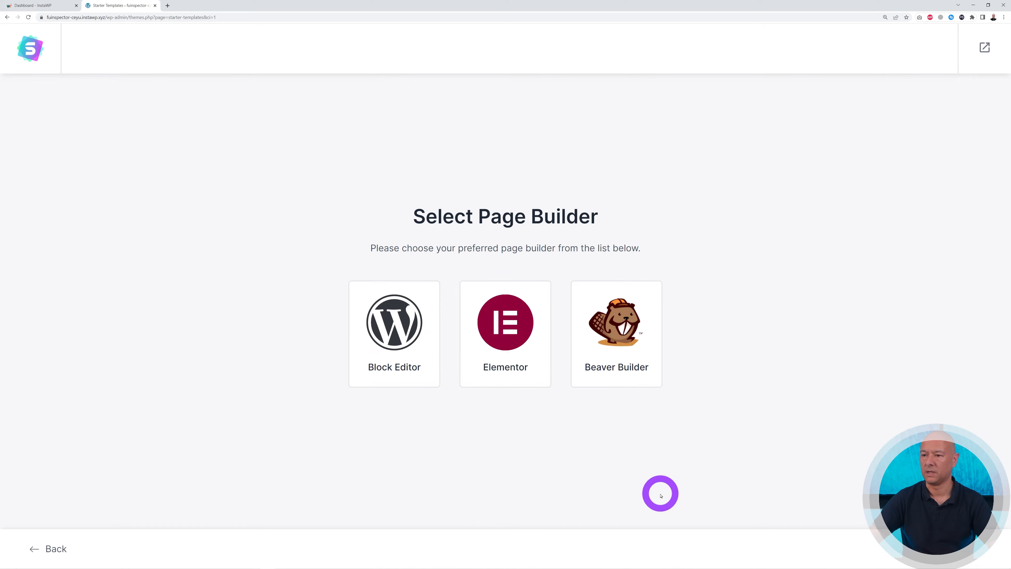
left_click(477, 360)
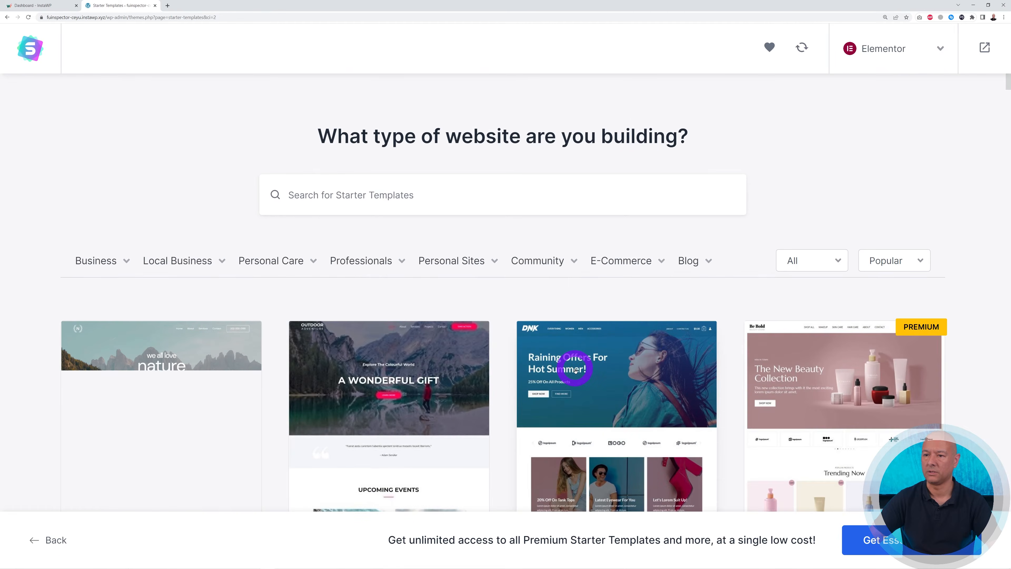
Browse the Elementor starter templates and select the Planet Earth template
scroll(445, 365, "down", 5)
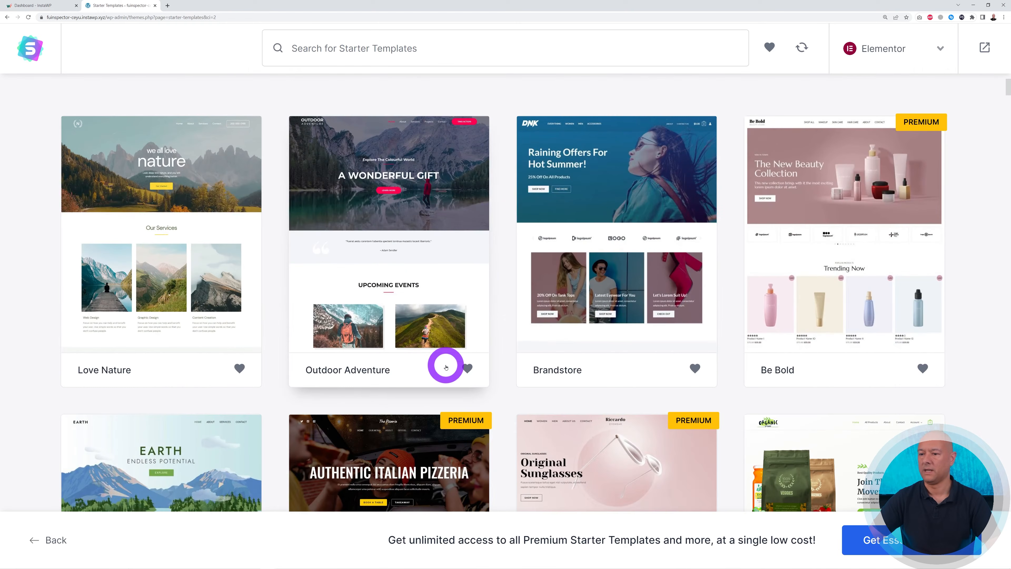
scroll(446, 364, "up", 3)
scroll(454, 354, "down", 7)
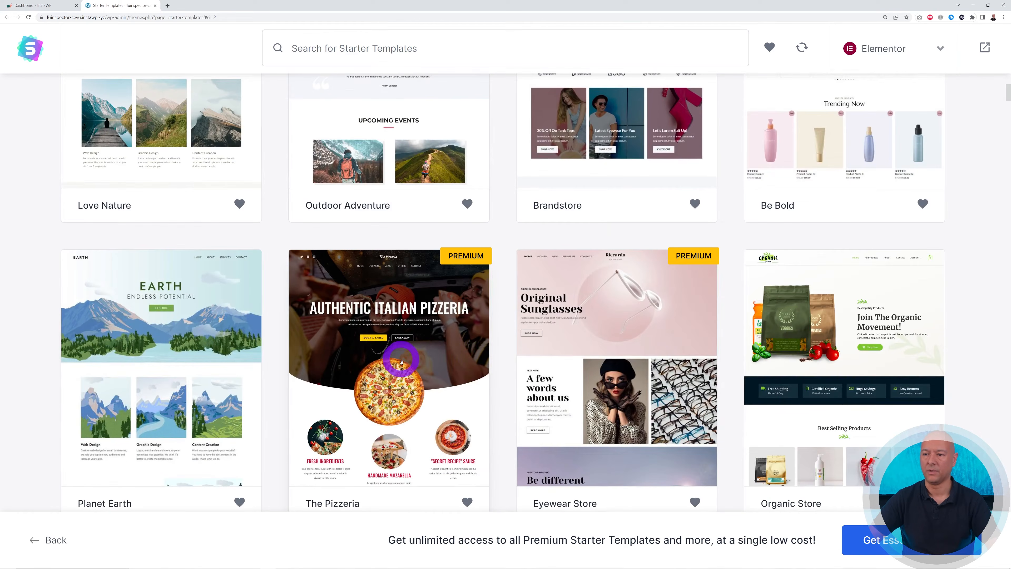
left_click(232, 357)
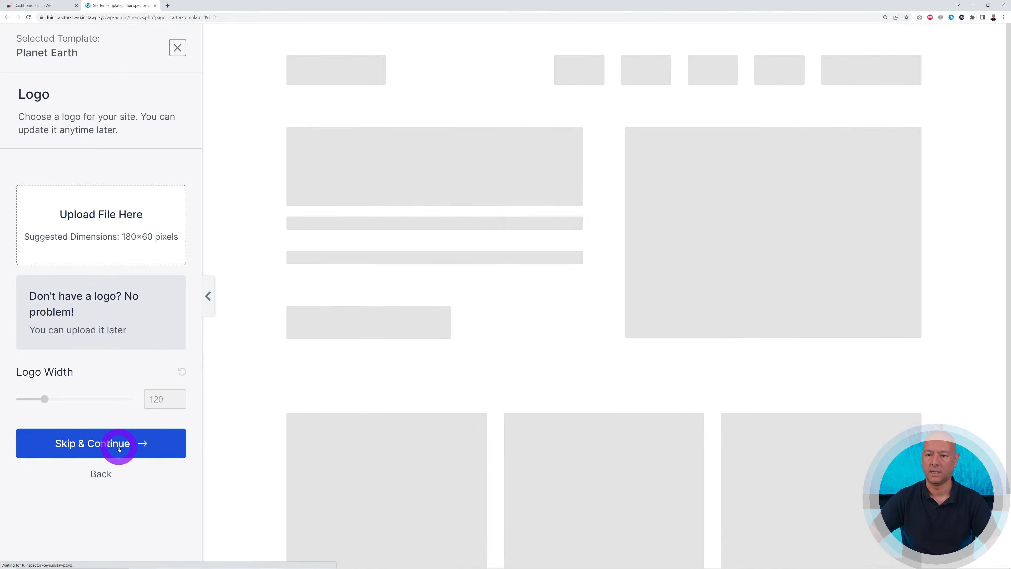
Skip the logo, keep the default colors and fonts, turn off Share Non-Sensitive Data, and build the Planet Earth website
left_click(119, 449)
scroll(120, 446, "down", 3)
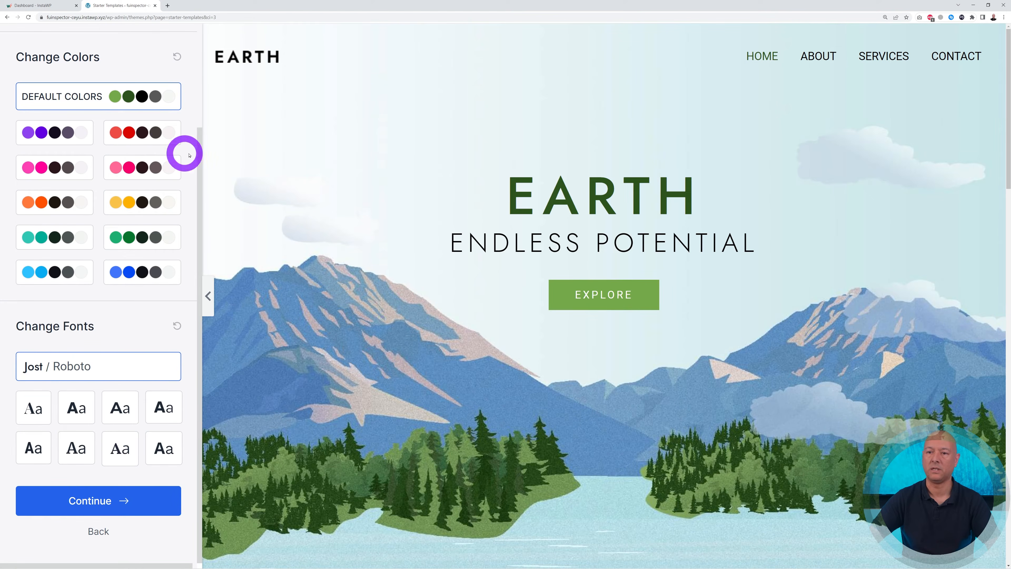
left_click(114, 498)
scroll(596, 479, "down", 1)
left_click(334, 425)
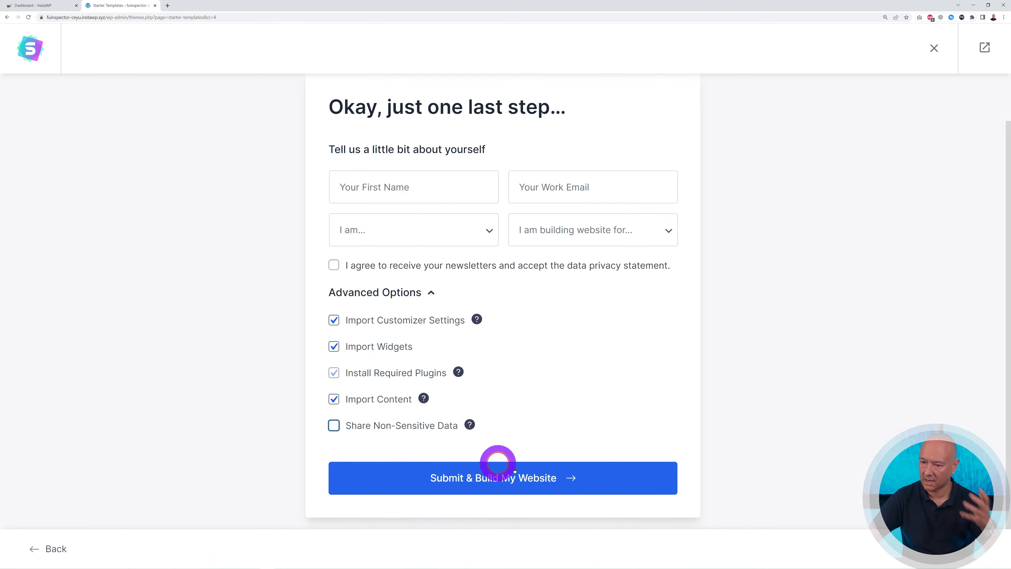
left_click(533, 477)
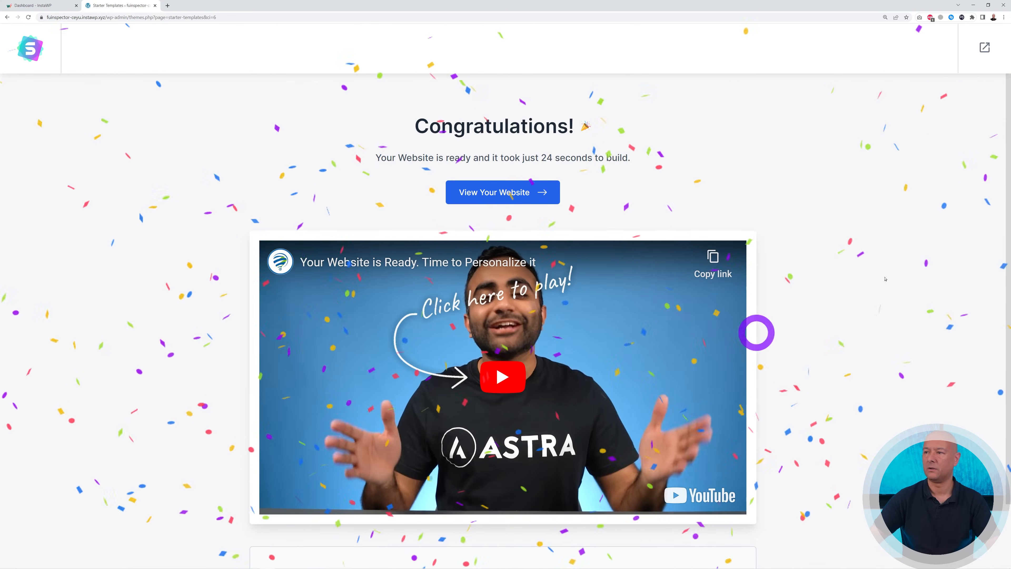
Open the built site in a new tab from the WordPress dashboard and look over its home page
left_click(985, 49)
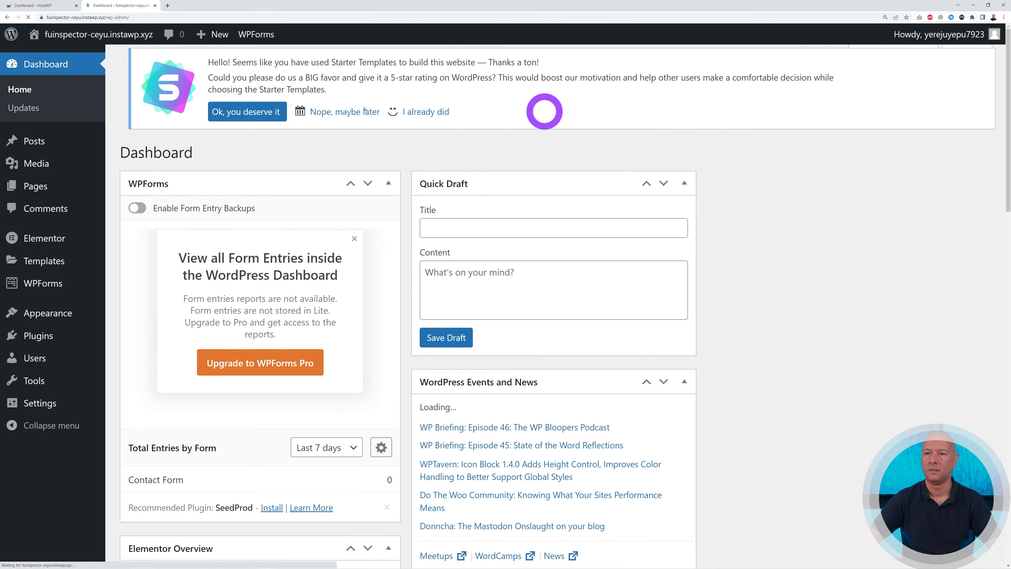
mouse_move(80, 36)
right_click(57, 59)
left_click(60, 64)
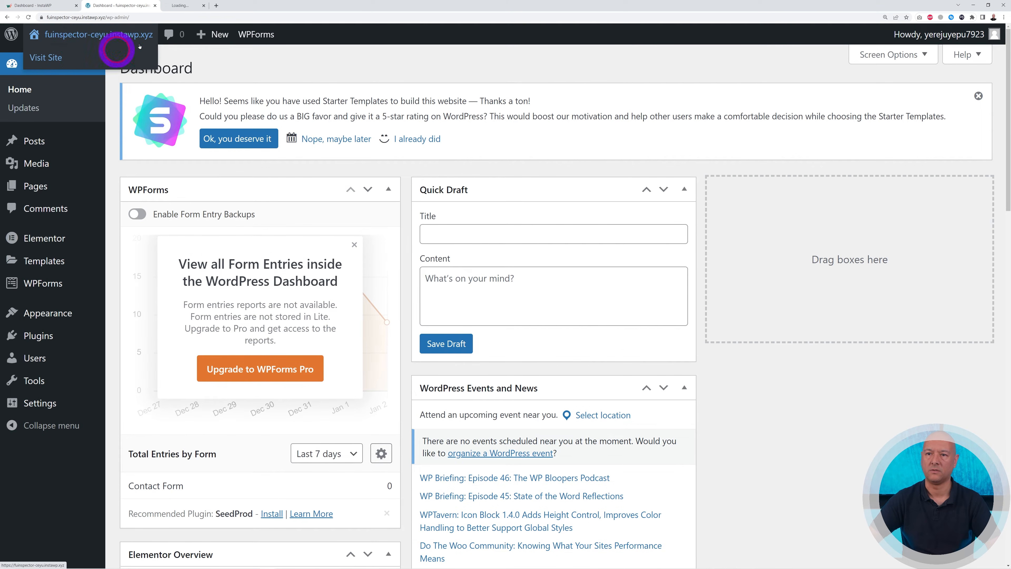
left_click(185, 6)
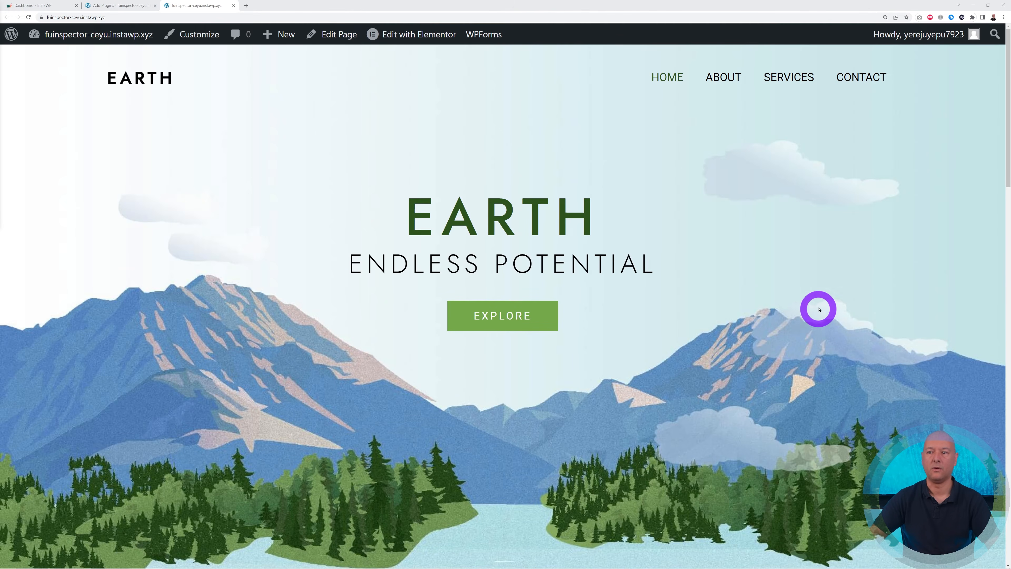
scroll(826, 291, "down", 10)
scroll(908, 289, "down", 15)
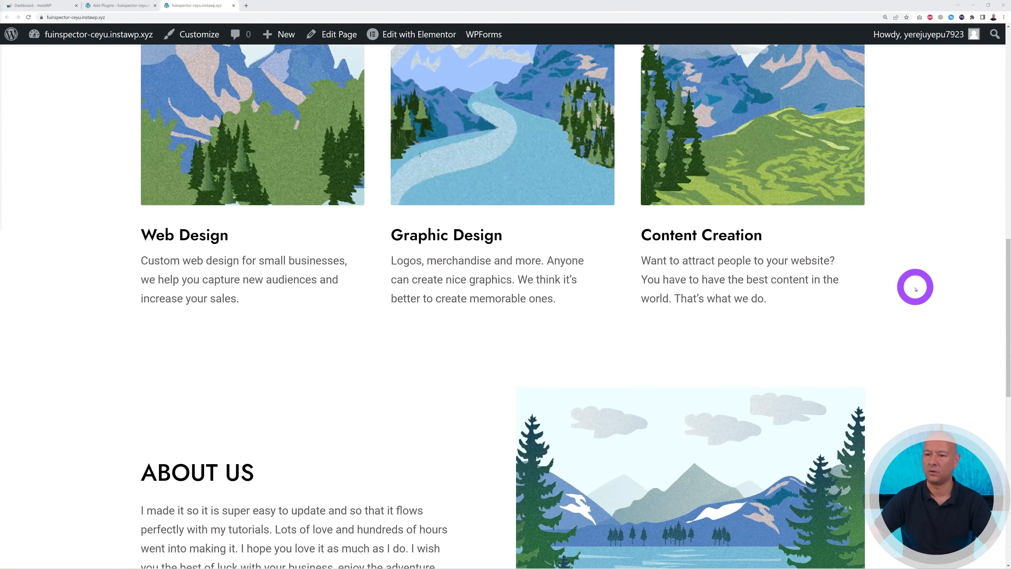
scroll(917, 286, "up", 2)
scroll(917, 286, "up", 15)
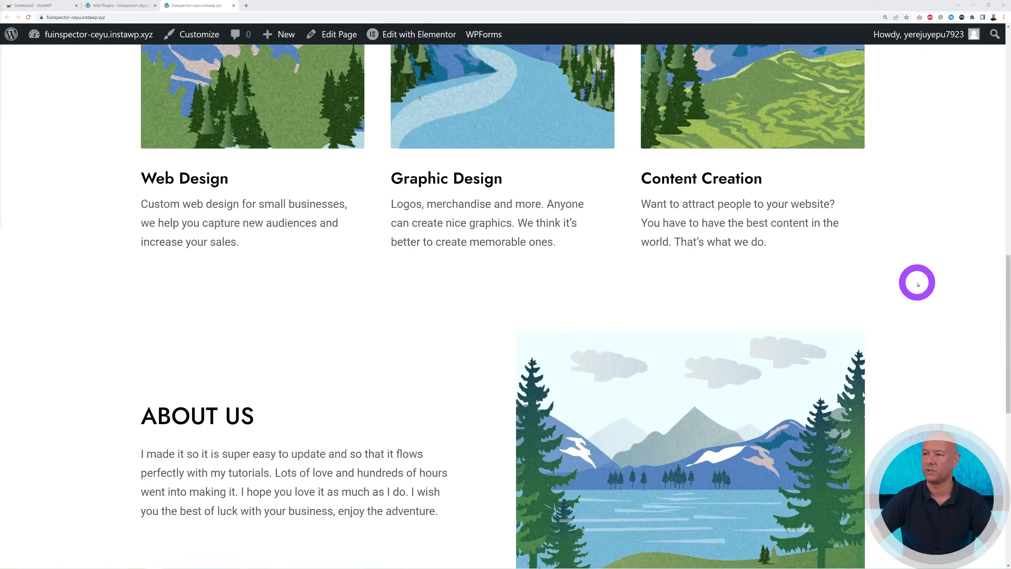
scroll(918, 284, "up", 1)
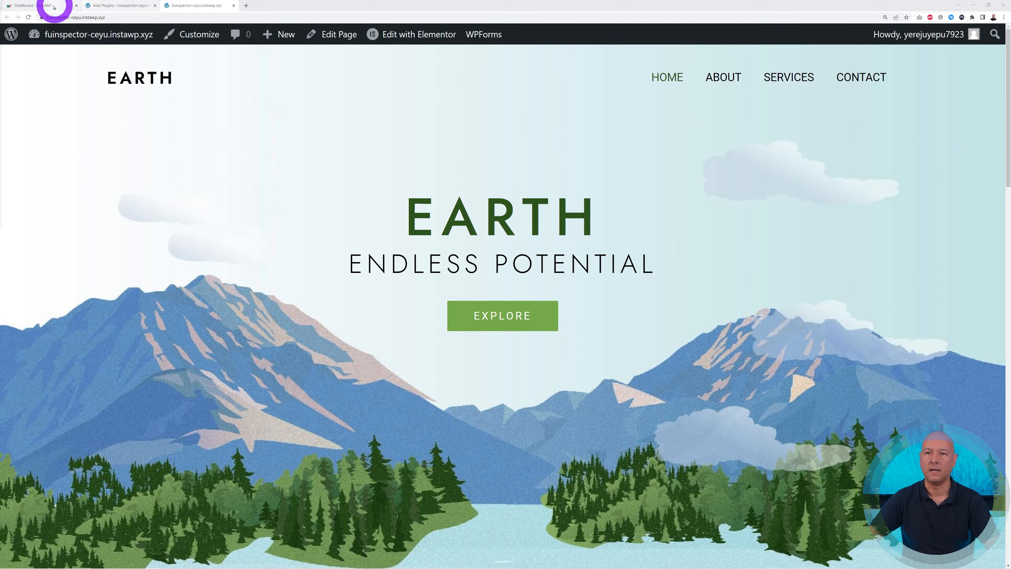
Return to the Add Plugins page and search the plugin directory for "taxi booking"
left_click(97, 6)
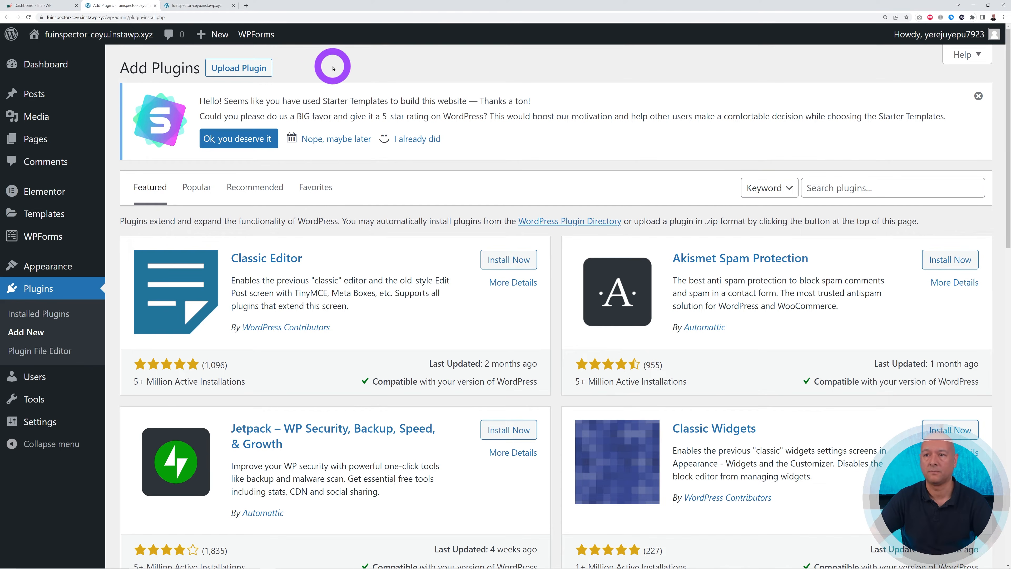
left_click(835, 188)
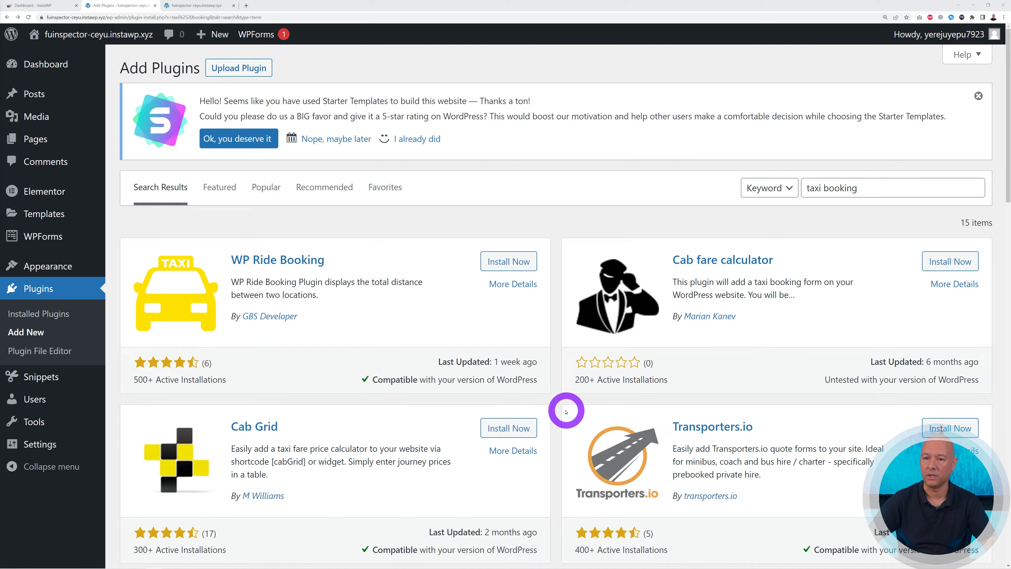
Open the Snippets list and view the PHP function snippets and the HTML content snippets
left_click(26, 383)
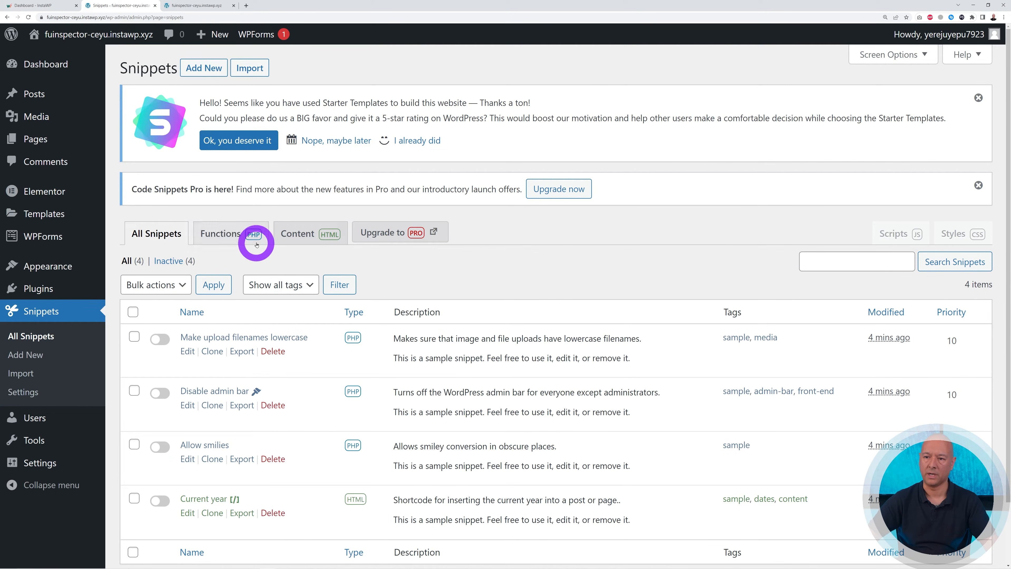
left_click(236, 237)
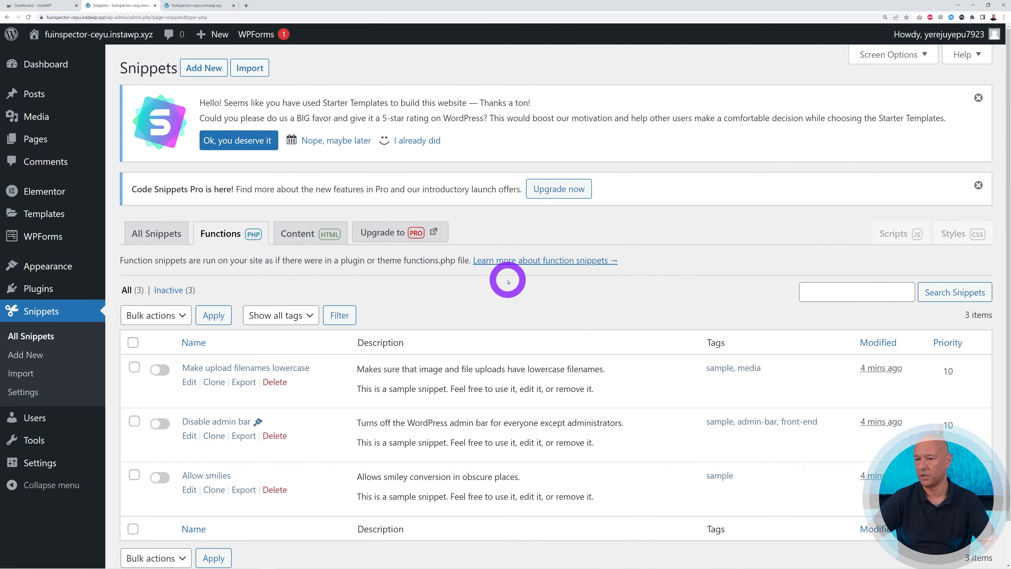
left_click(329, 236)
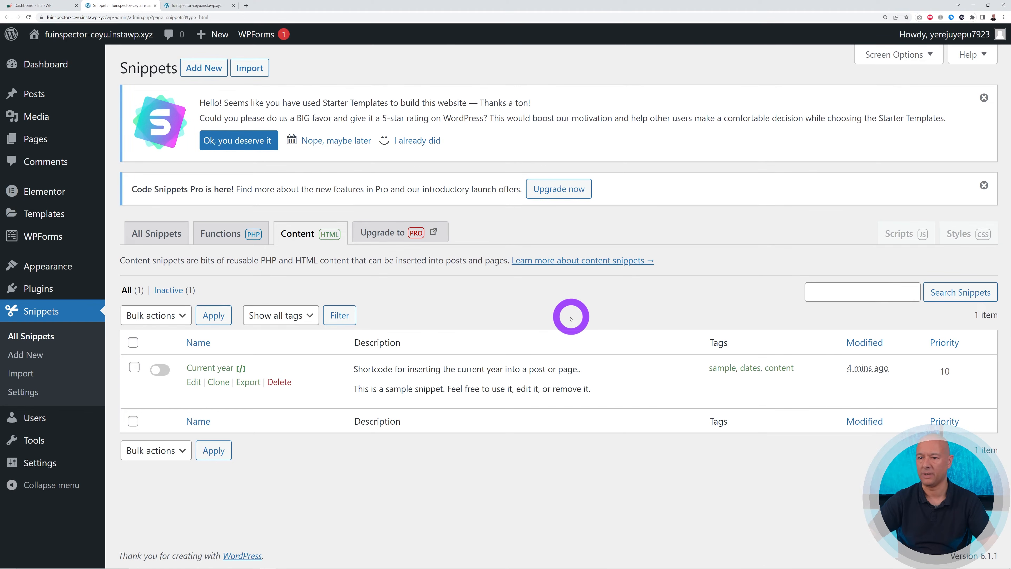
View the Astra theme's functions.php in the Theme File Editor
mouse_move(31, 273)
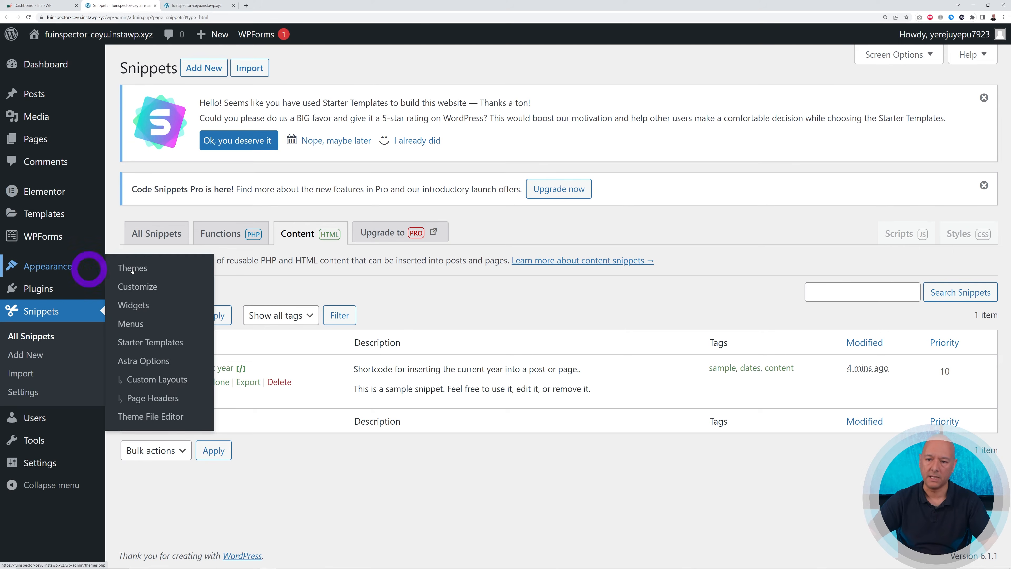
left_click(160, 389)
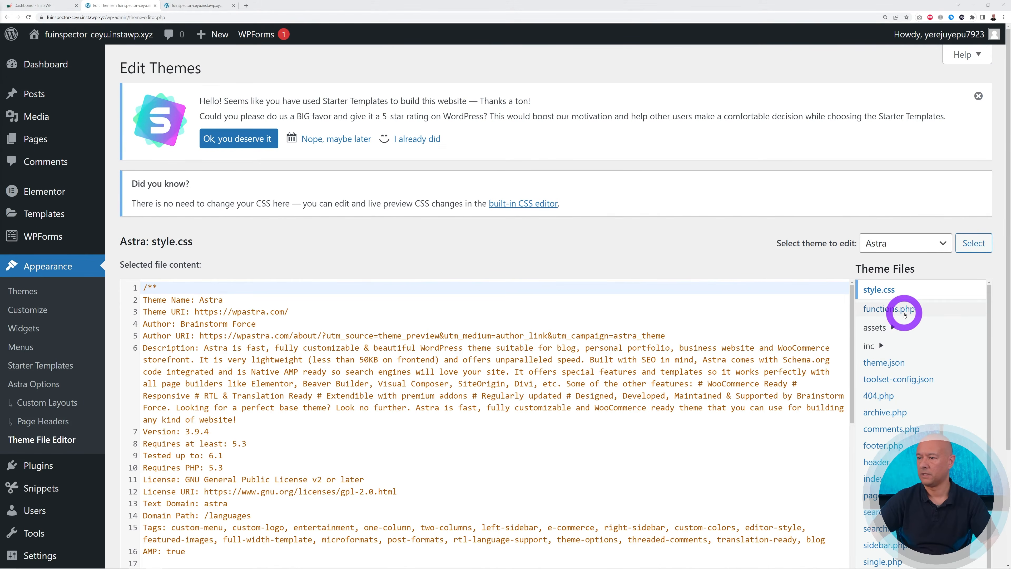
scroll(1004, 362, "down", 3)
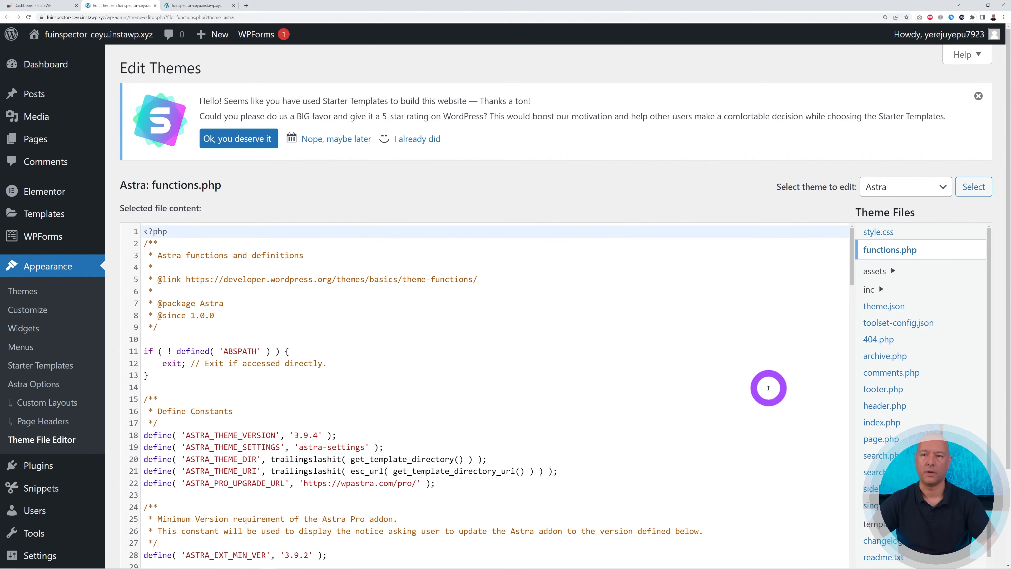
Switch to the InstaWP dashboard, inspect the iwp7dbf_users and iwp7dbf_term_taxonomy tables in the DB Editor, and close it
left_click(49, 6)
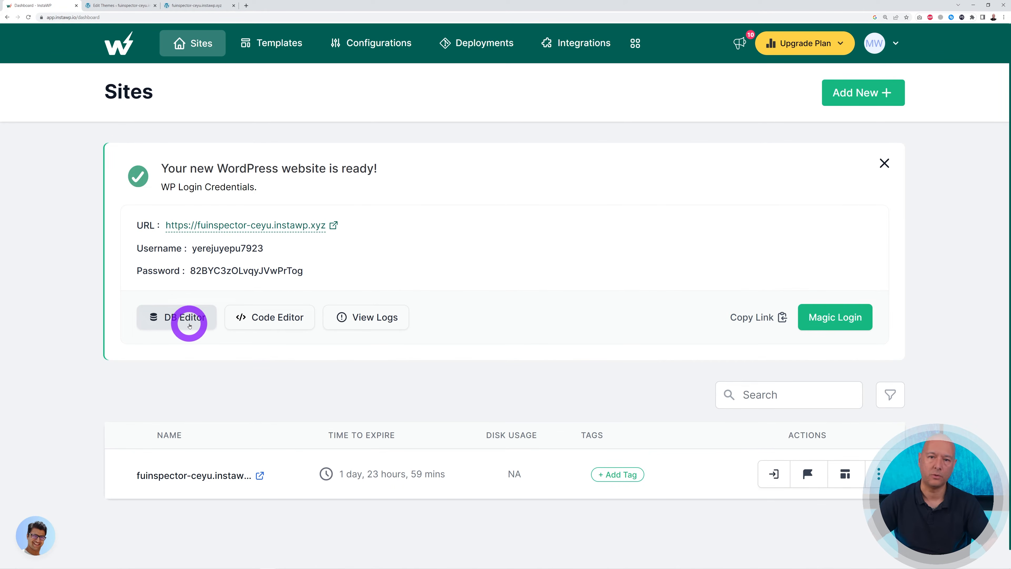
left_click(191, 326)
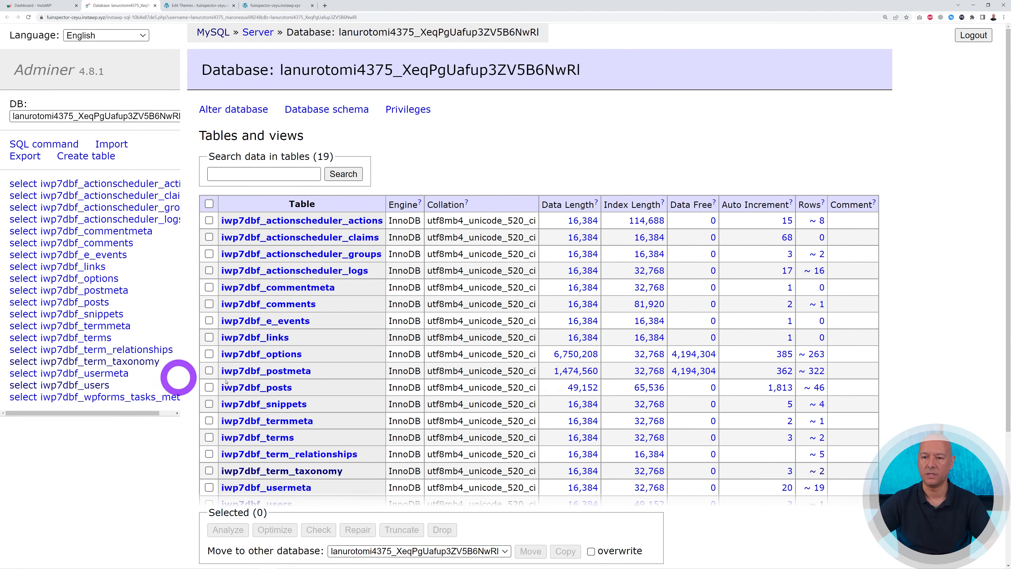
left_click(95, 385)
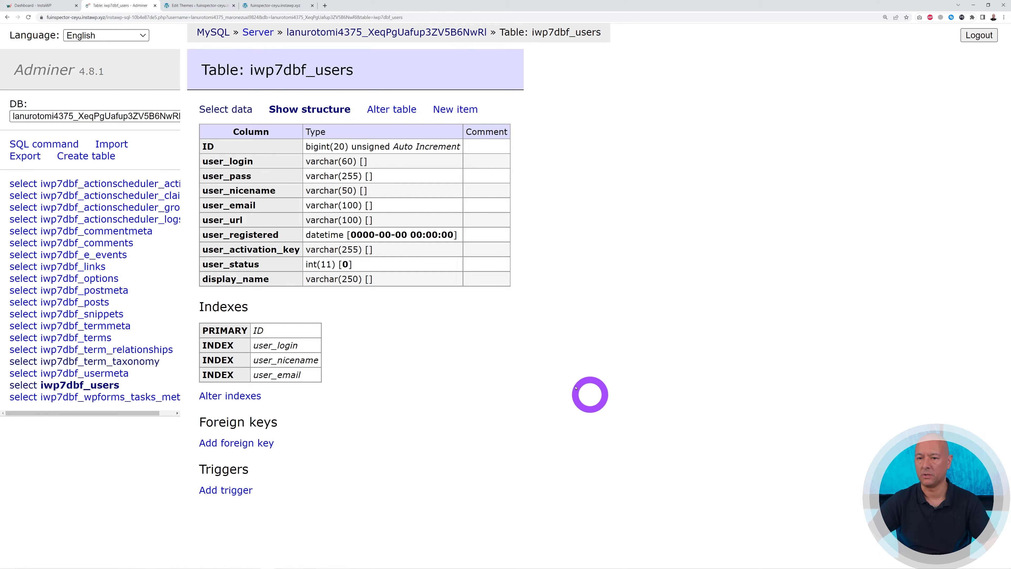
left_click(225, 109)
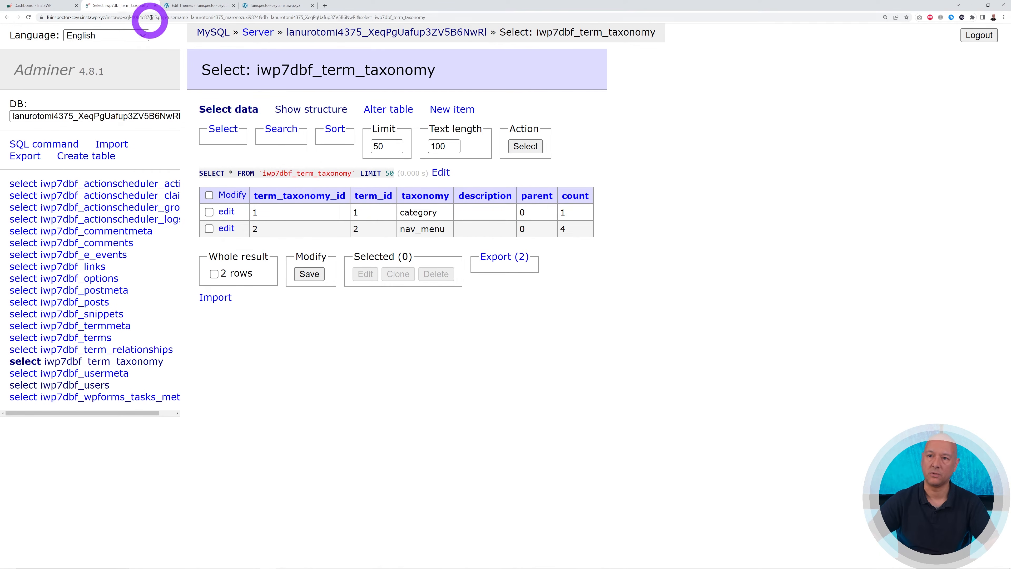
left_click(155, 6)
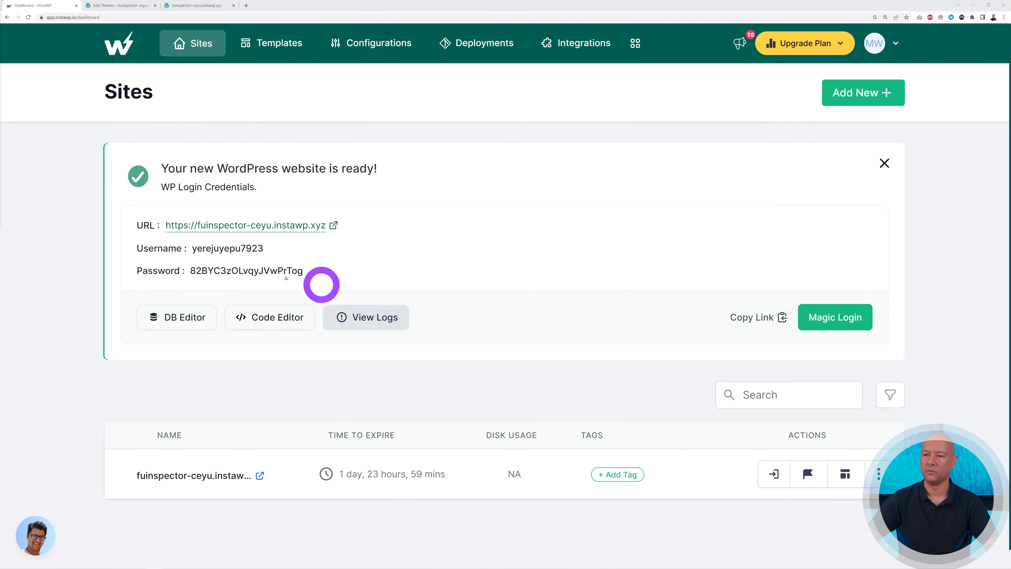
Launch the site's Code Editor from the InstaWP dashboard and open wp-config.php, dismissing the browser's password-saving offer
left_click(124, 6)
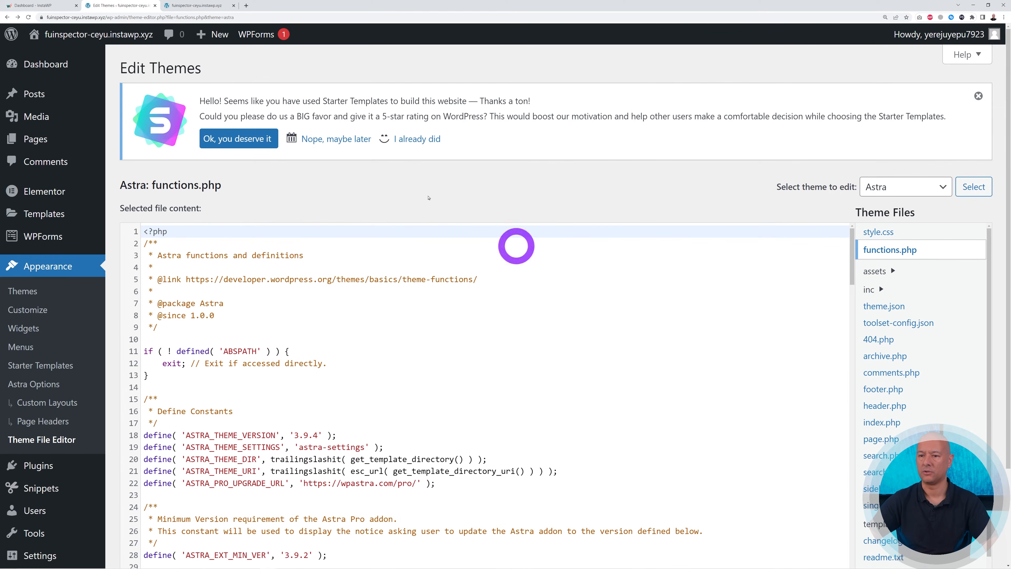
left_click(36, 5)
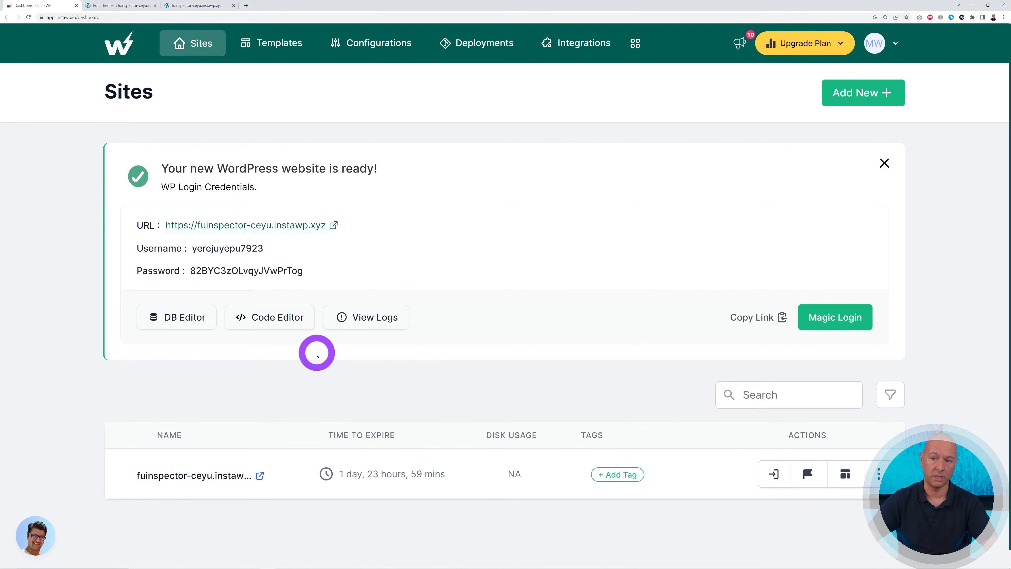
left_click(275, 321)
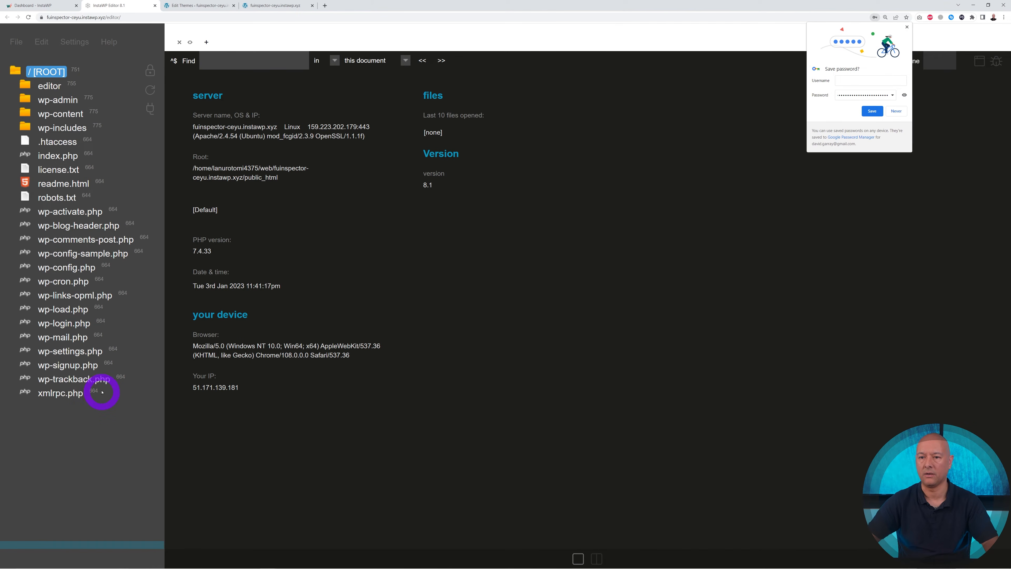
left_click(78, 268)
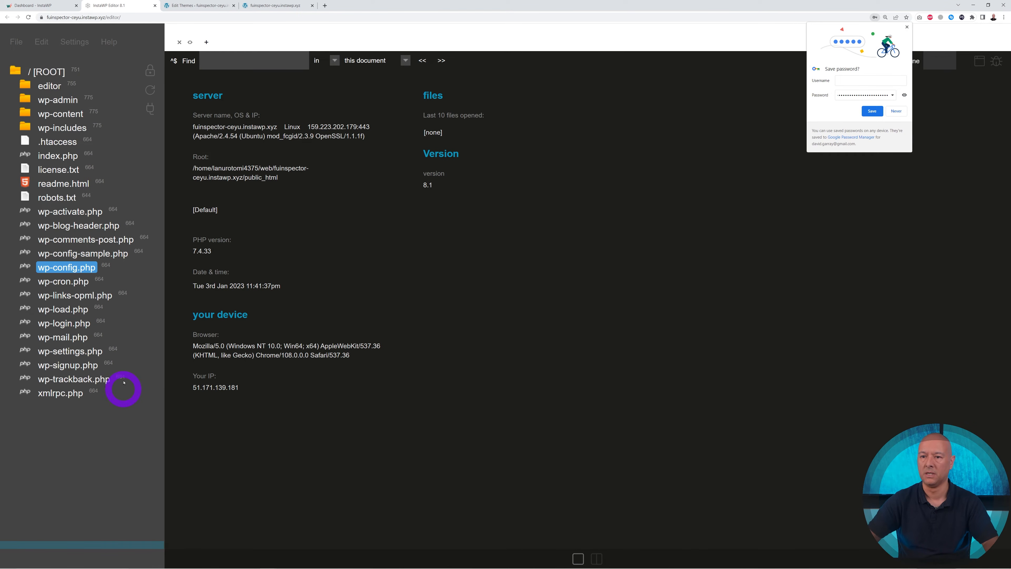
double_click(69, 268)
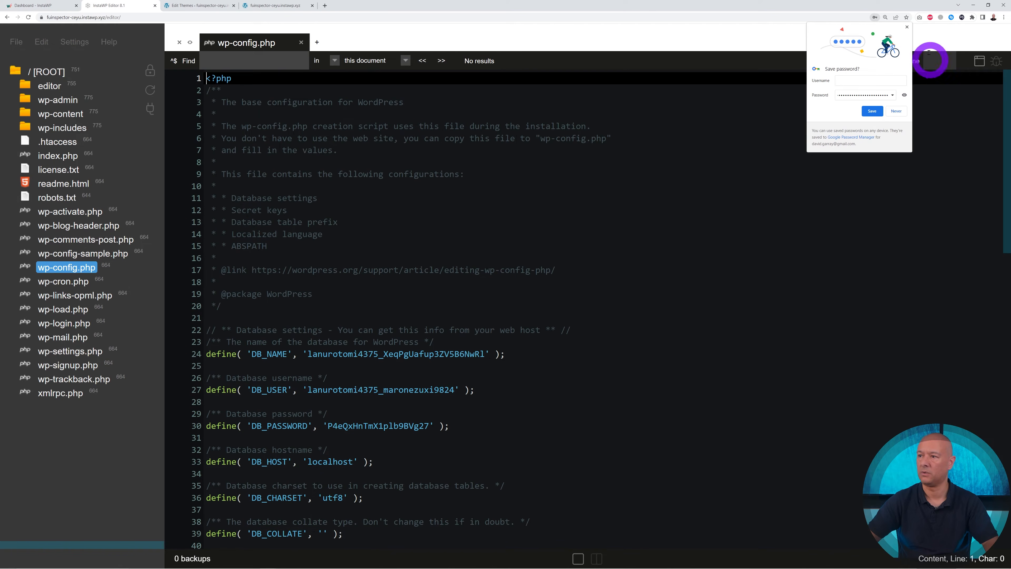
left_click(907, 27)
Examine wp-config.php from the database settings and authentication keys down to the debugging section, and close the code editor
scroll(634, 344, "down", 5)
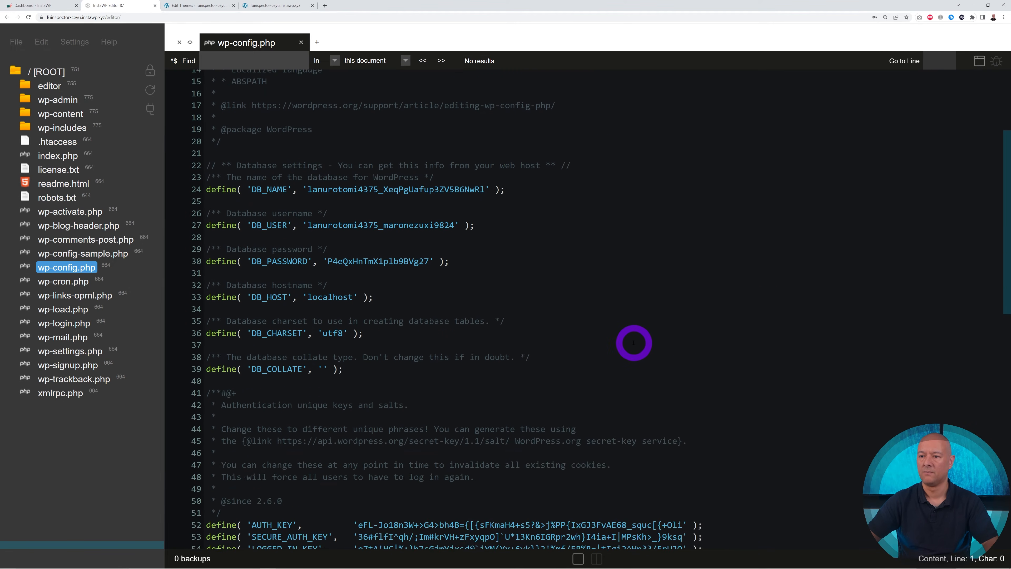
scroll(797, 334, "up", 3)
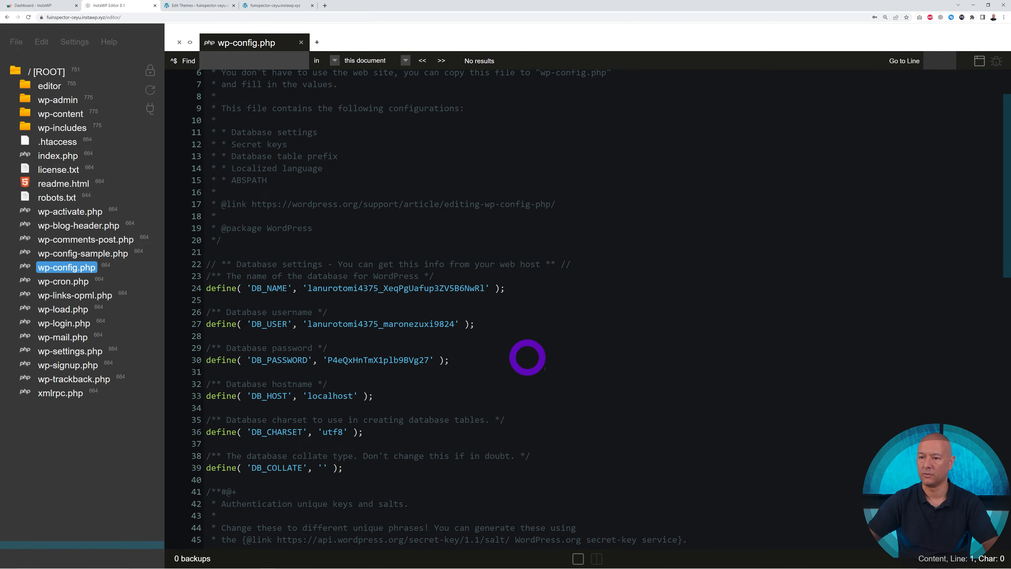
scroll(518, 342, "down", 1)
scroll(524, 344, "down", 2)
scroll(327, 249, "down", 3)
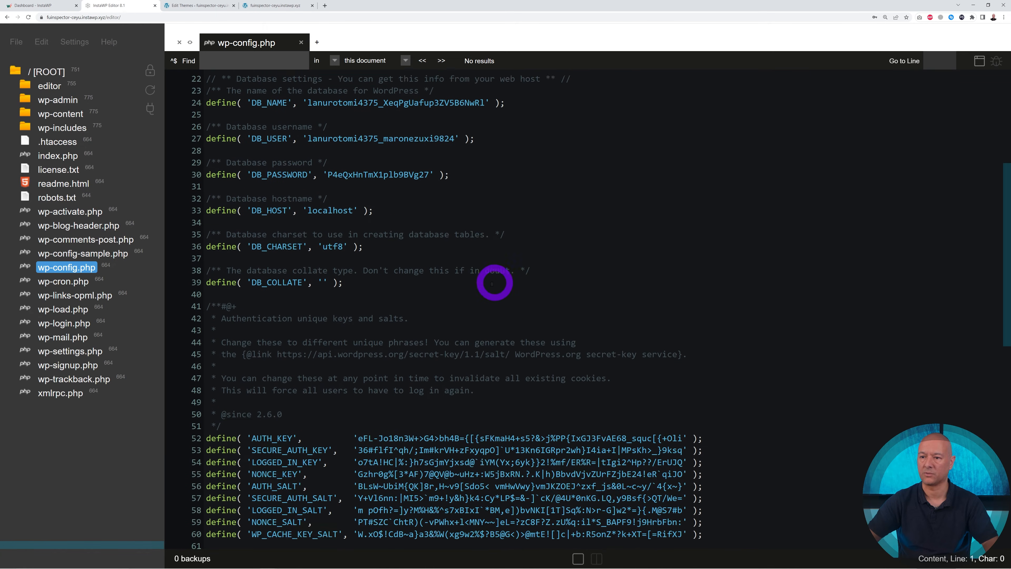
scroll(481, 351, "down", 15)
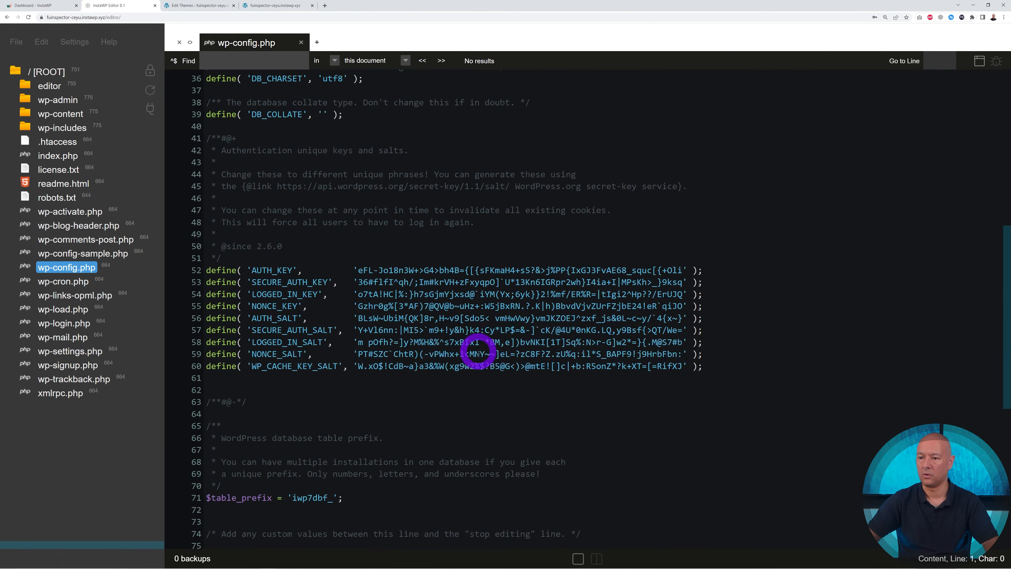
left_click(338, 374)
left_click(356, 385)
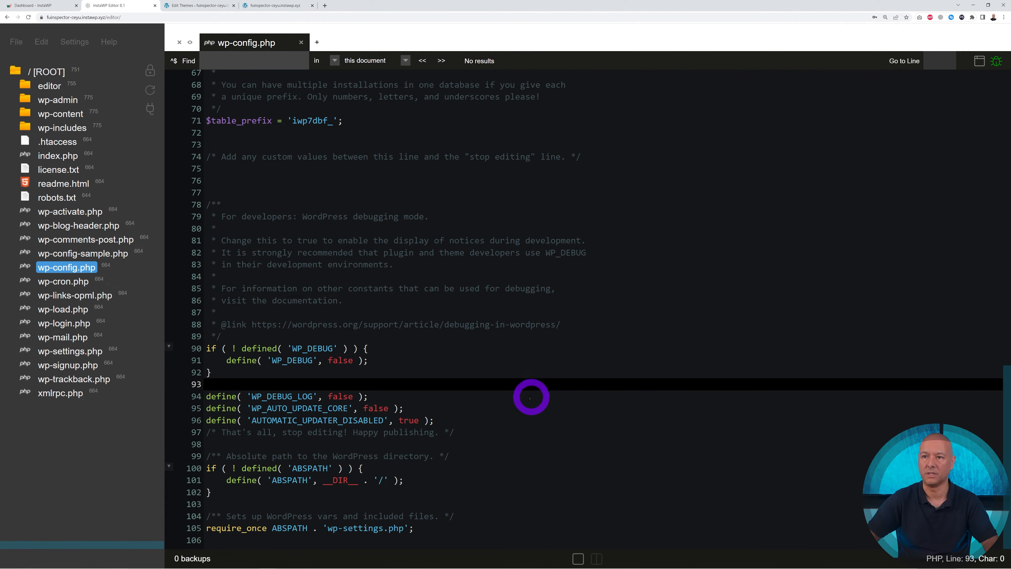
key("ctrl+w")
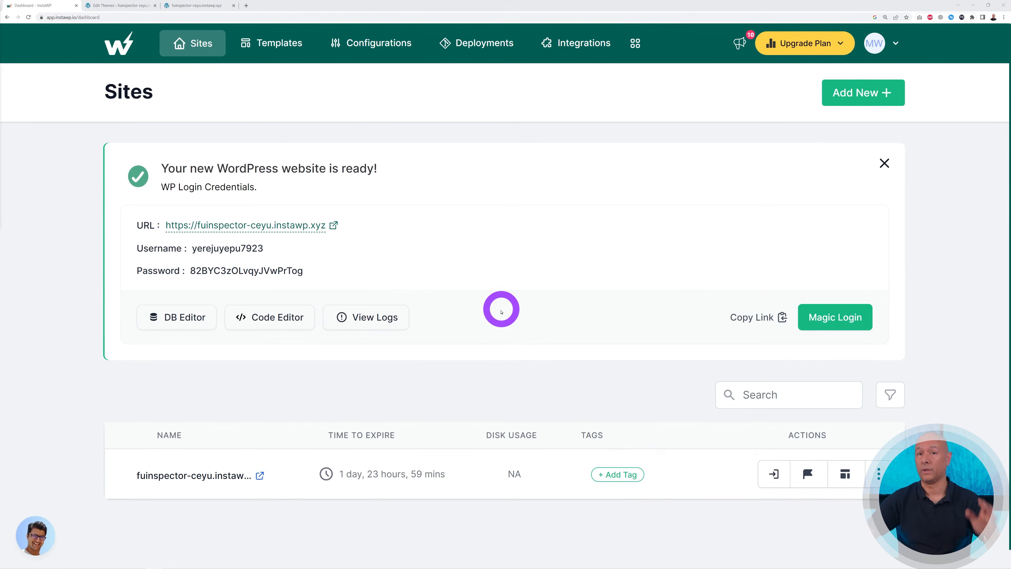
View the site's error log in InstaWP and close the log window
left_click(383, 317)
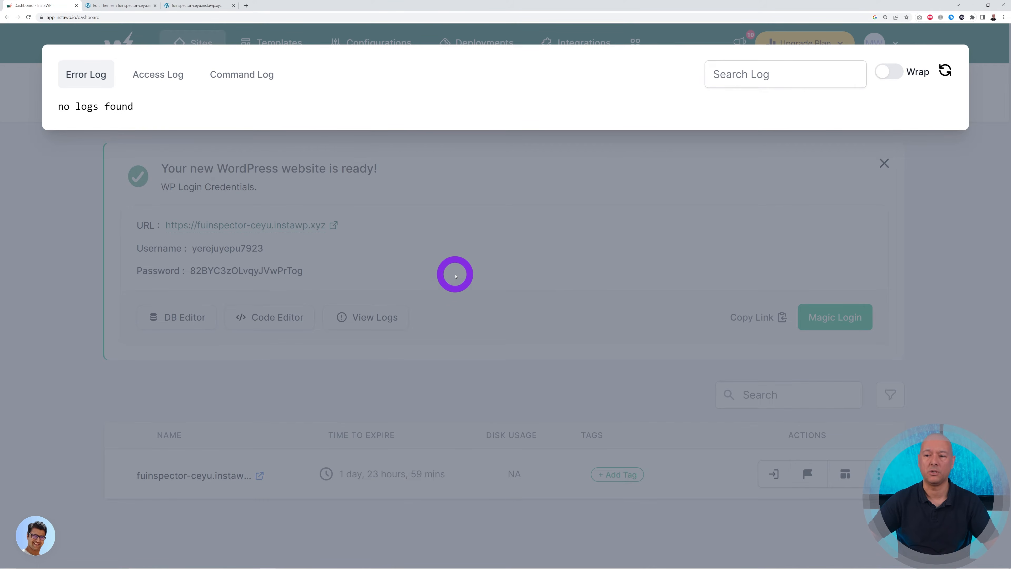
left_click(453, 275)
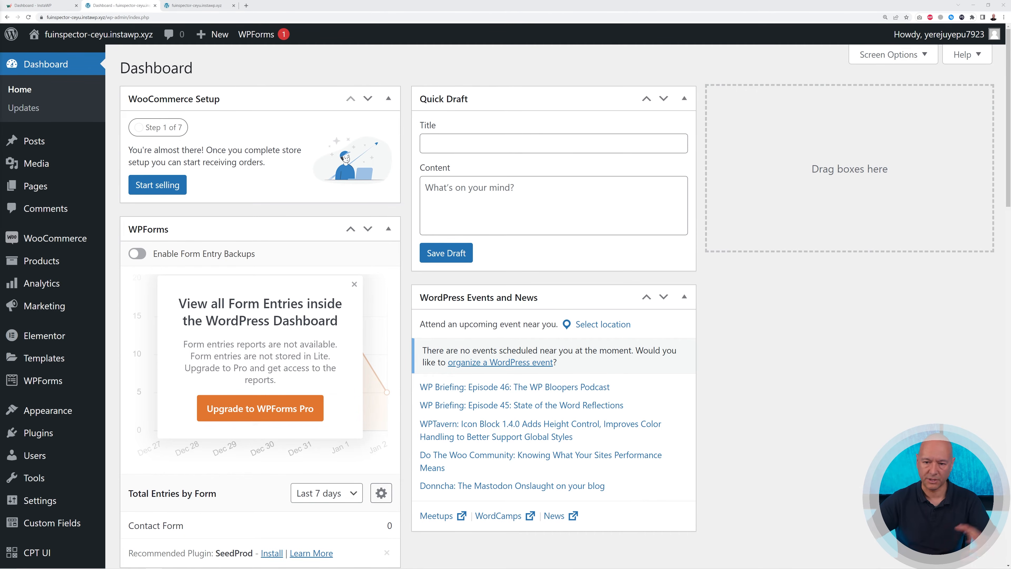
Review the site's installed plugins in WordPress, and start a new InstaWP template based on the fuinspector-ceyu.instawp.xyz site
left_click(38, 433)
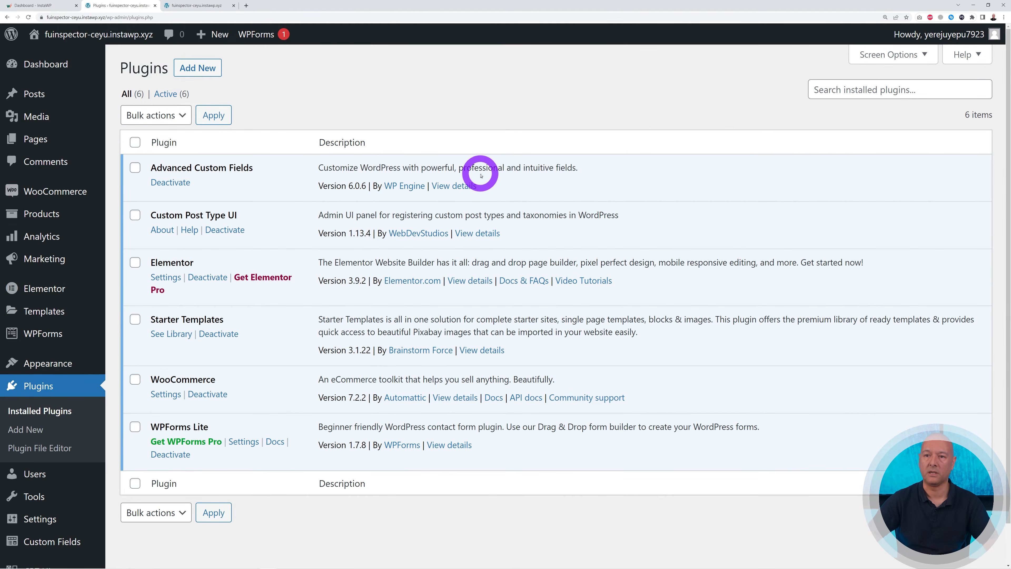
left_click(38, 5)
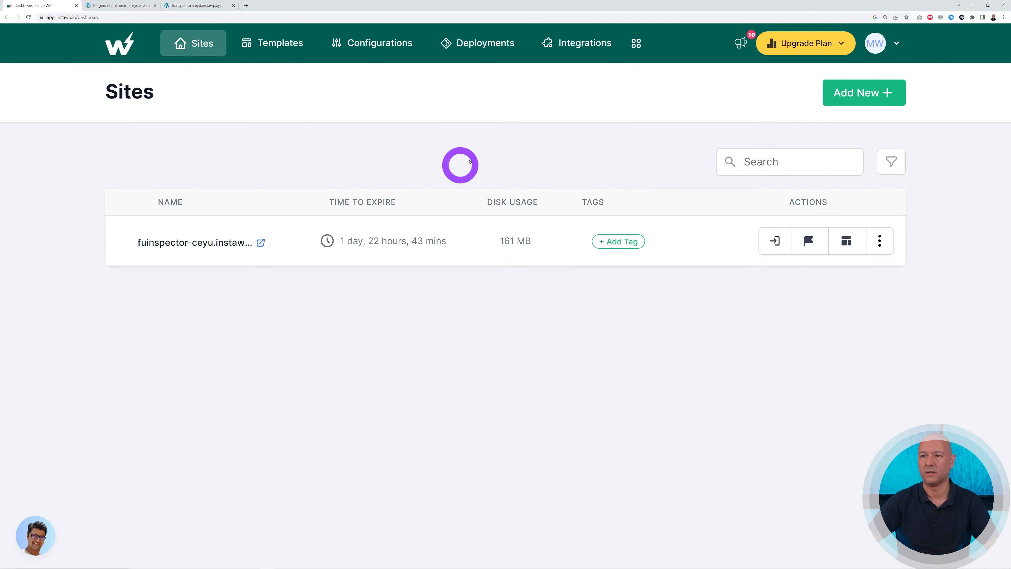
left_click(274, 46)
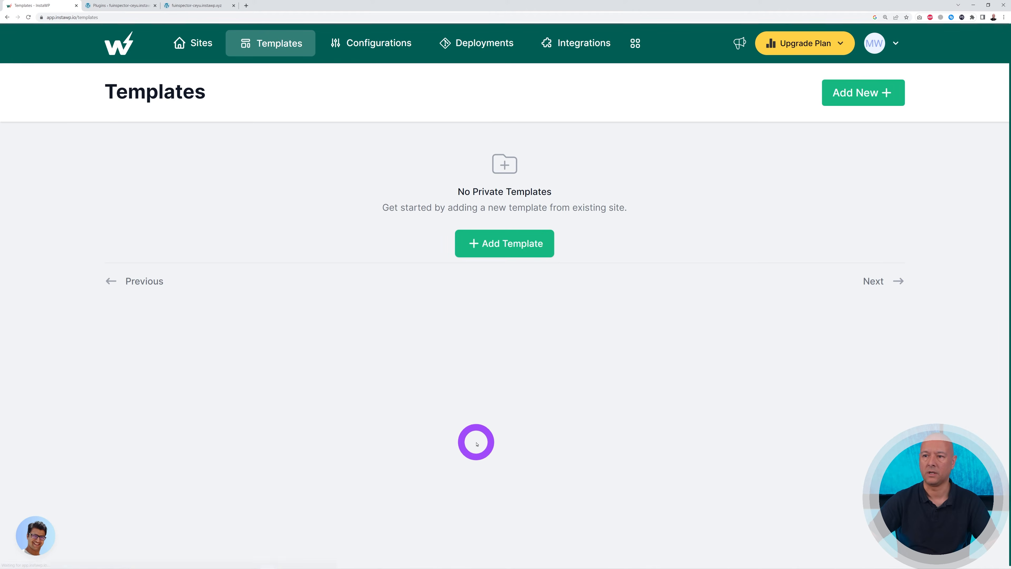
left_click(518, 257)
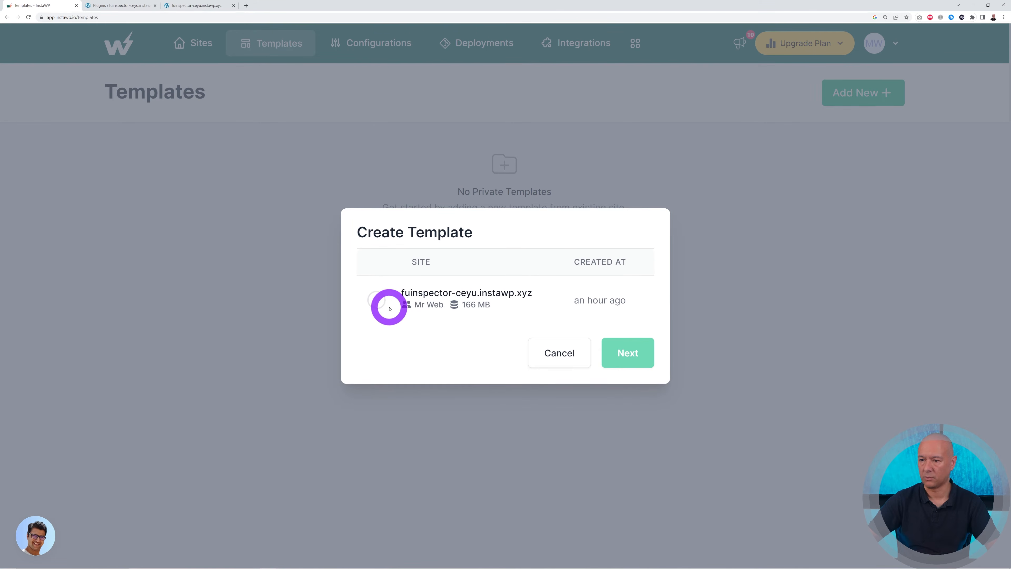
left_click(376, 300)
left_click(639, 354)
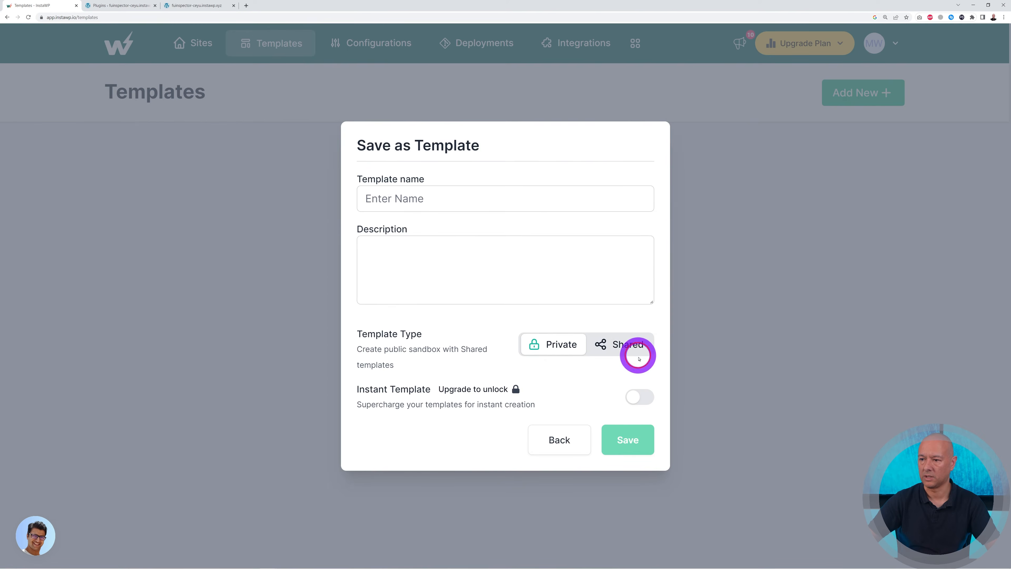
Name the private template Essential Package, save it without a description, and dismiss the success notification
left_click(429, 197)
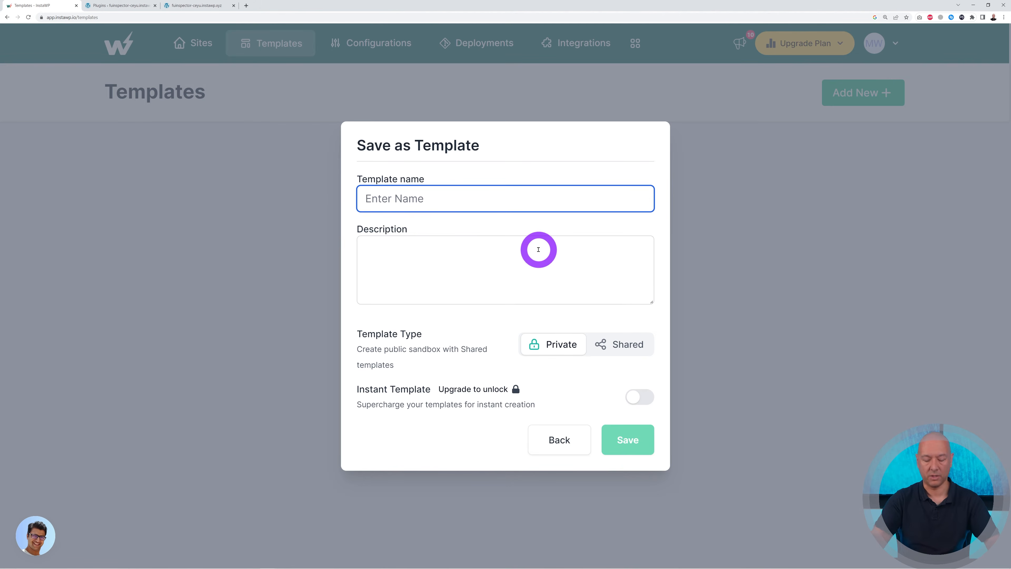
type("B")
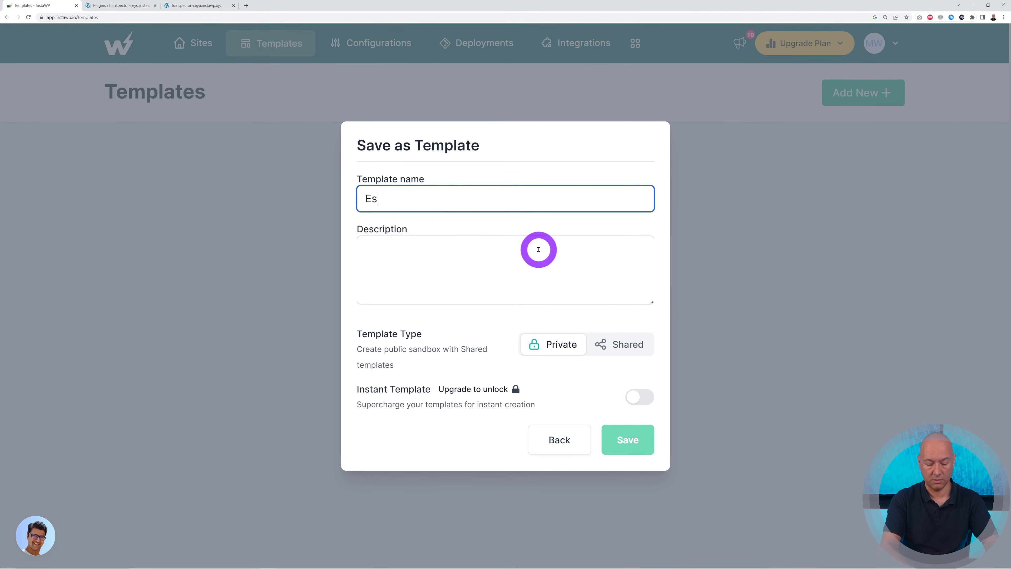
type("ssential Package")
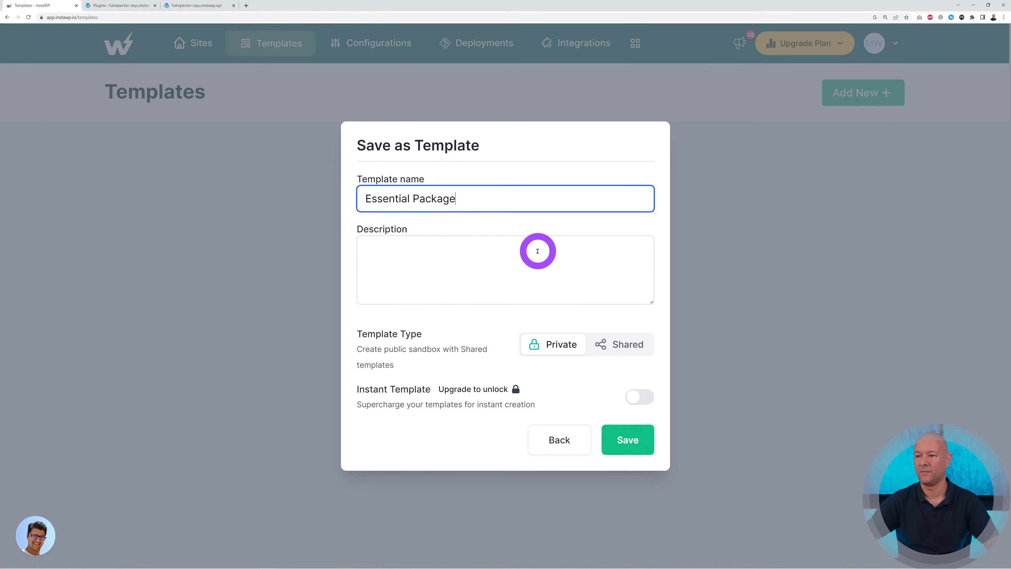
left_click(538, 251)
left_click(614, 506)
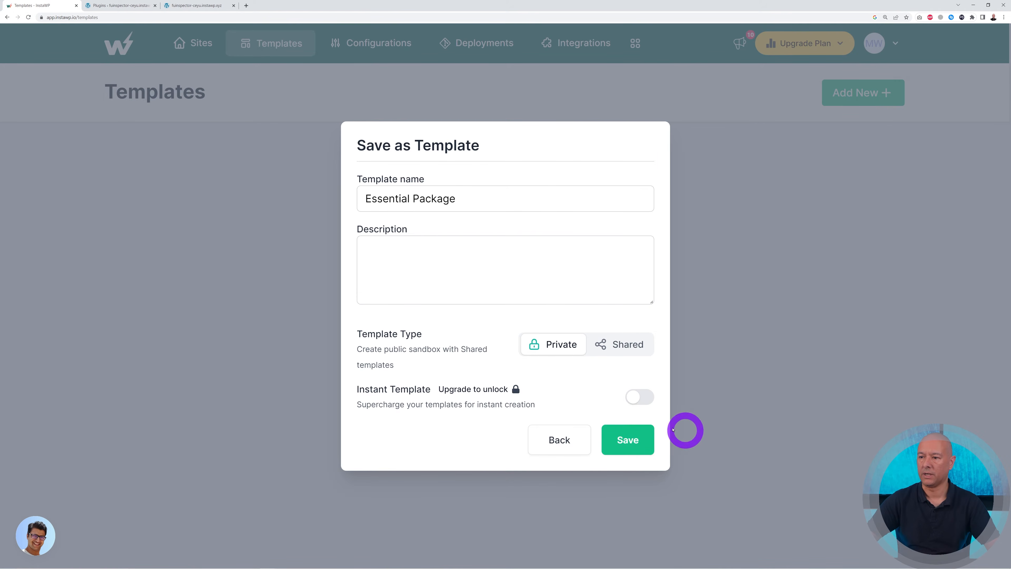
left_click(644, 447)
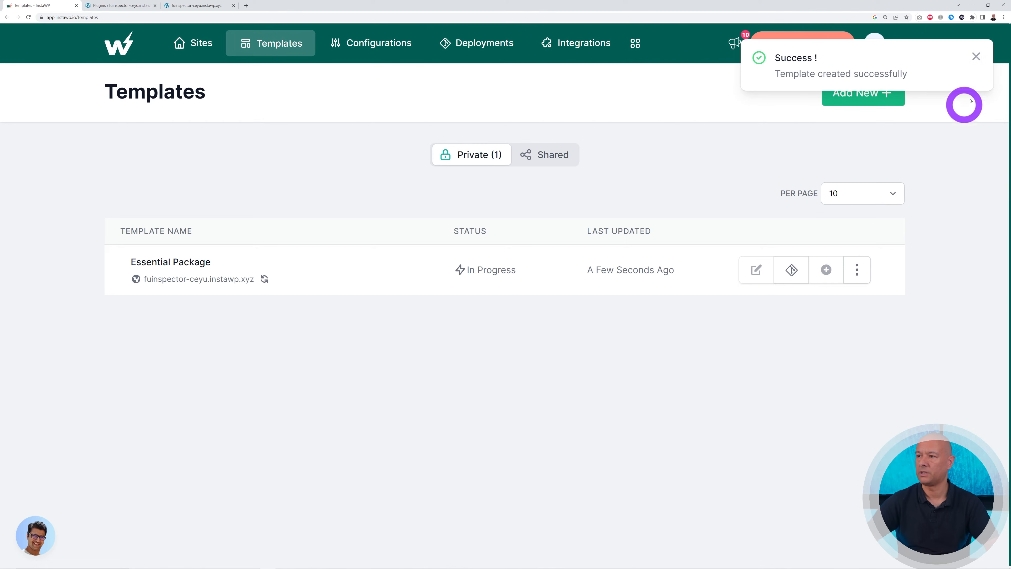
left_click(976, 56)
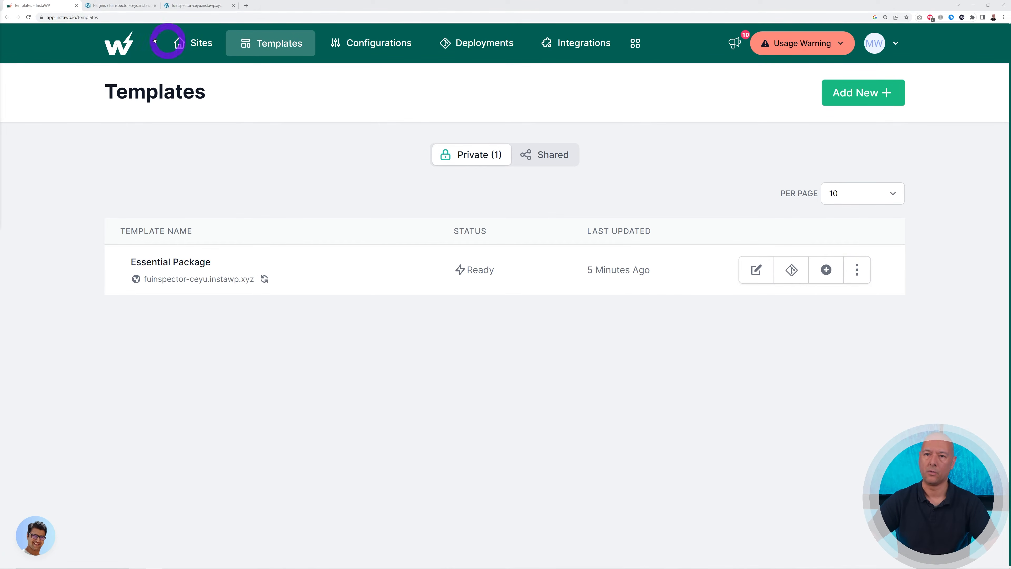
Create a new InstaWP site from the Essential Package template, leaving the custom site name blank
left_click(200, 46)
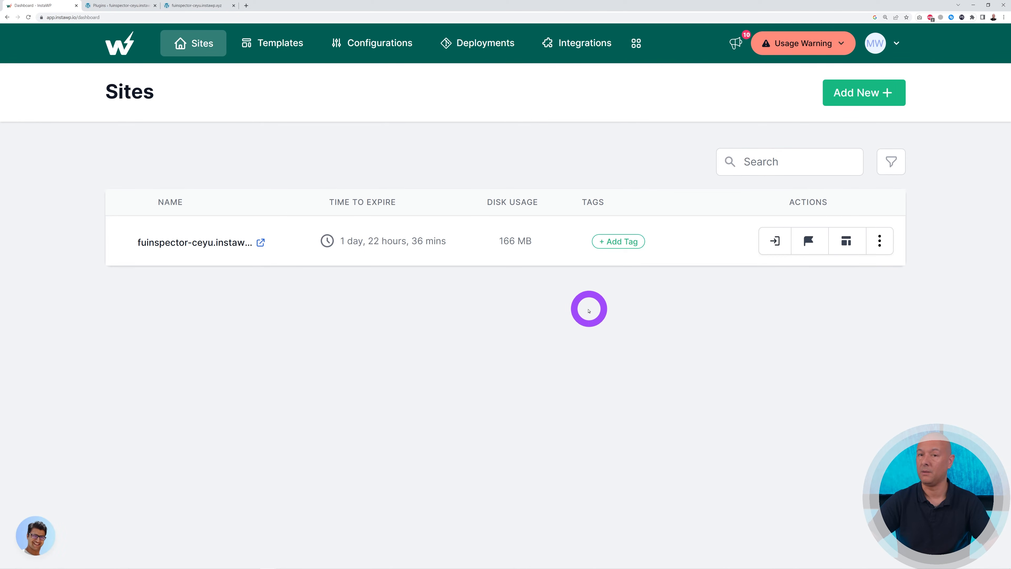
left_click(860, 92)
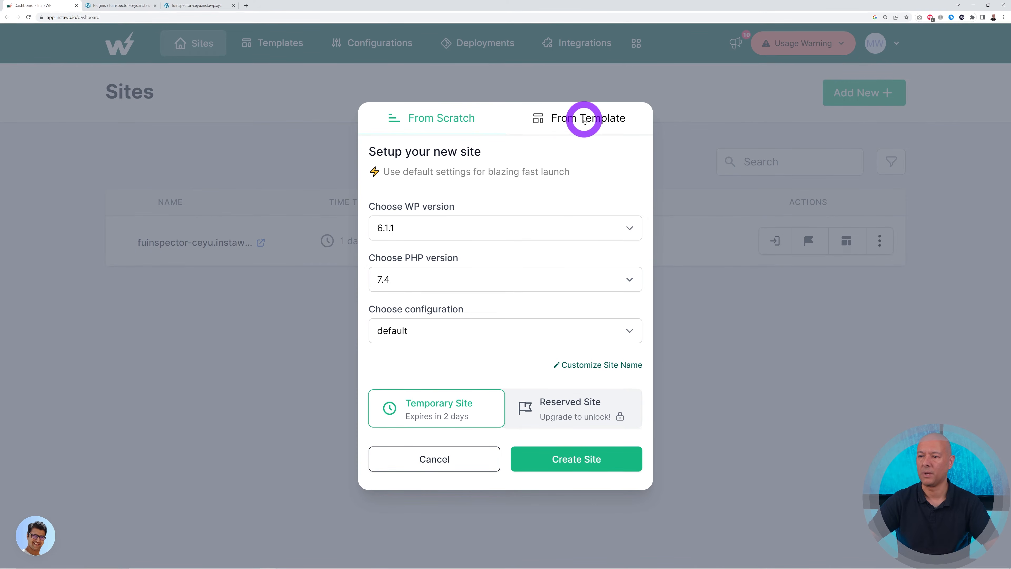
left_click(584, 120)
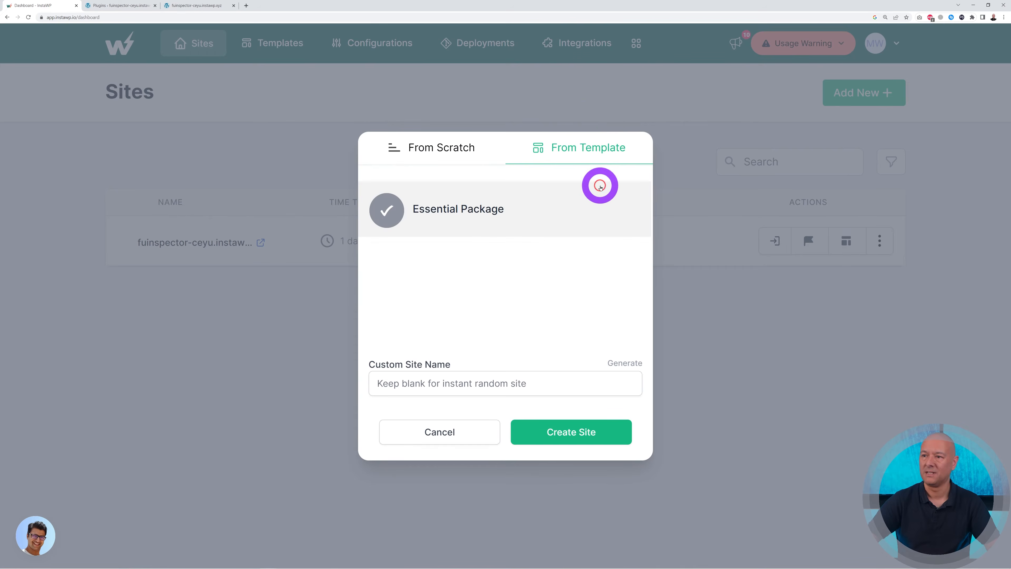
left_click(462, 216)
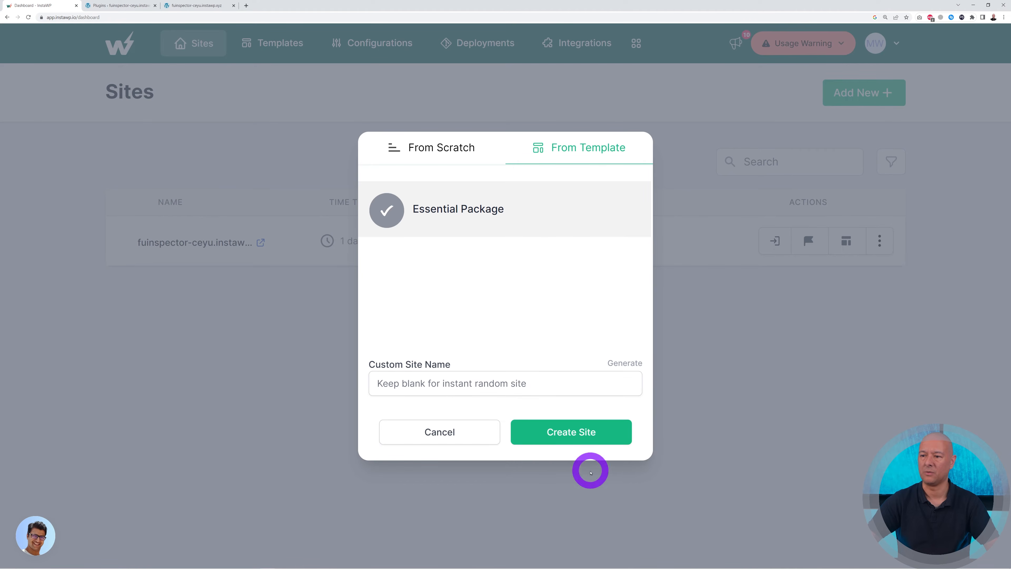
left_click(574, 437)
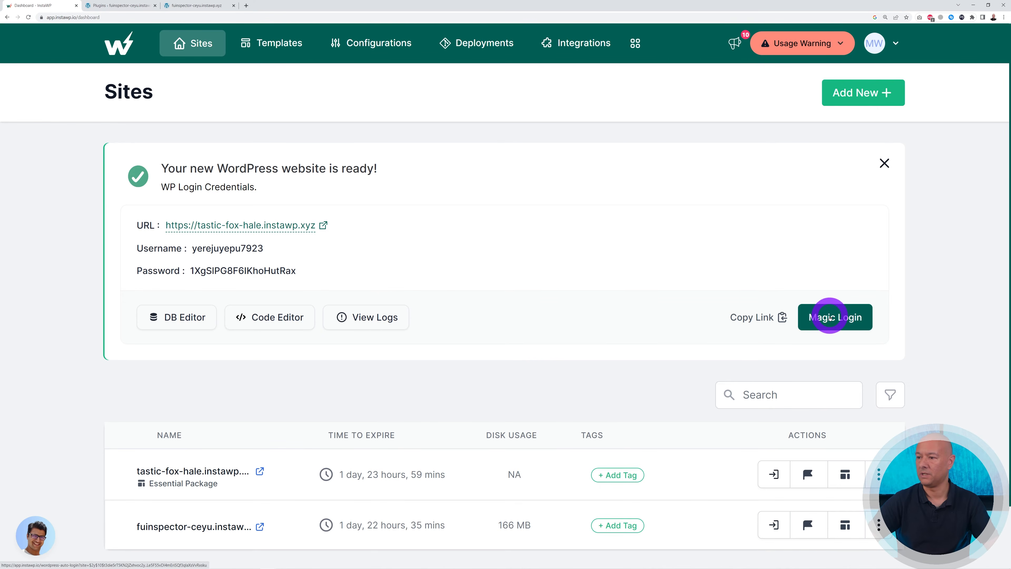
Log in to the WordPress admin of the new tastic-fox-hale.instawp.xyz site with Magic Login
left_click(830, 317)
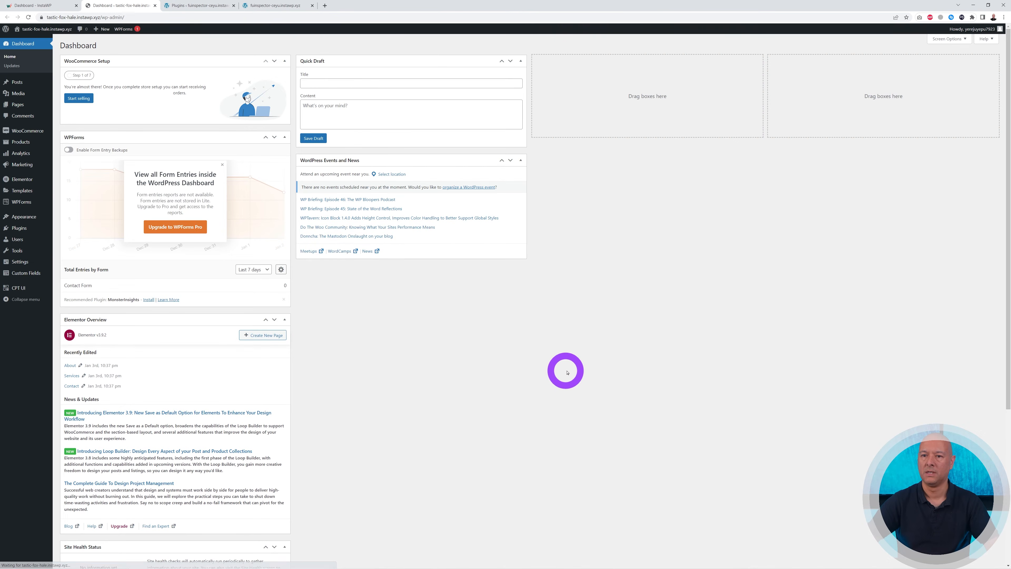
key("ctrl+plus")
key("ctrl+plus")
key("ctrl+plus")
key("ctrl+plus")
key("ctrl+plus")
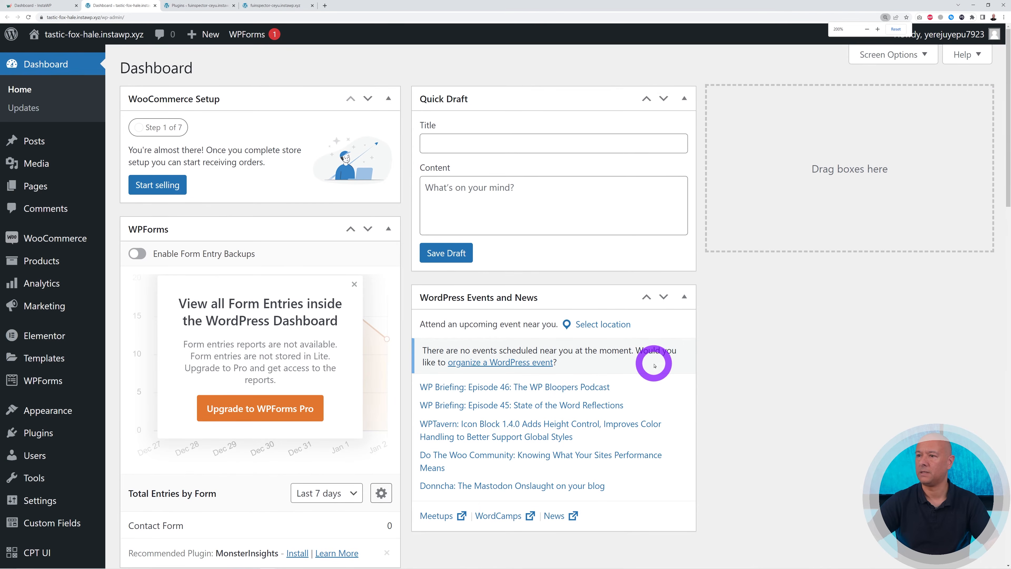
Examine the themes and plugins installed on the new site created from the template
scroll(807, 316, "down", 2)
left_click(58, 389)
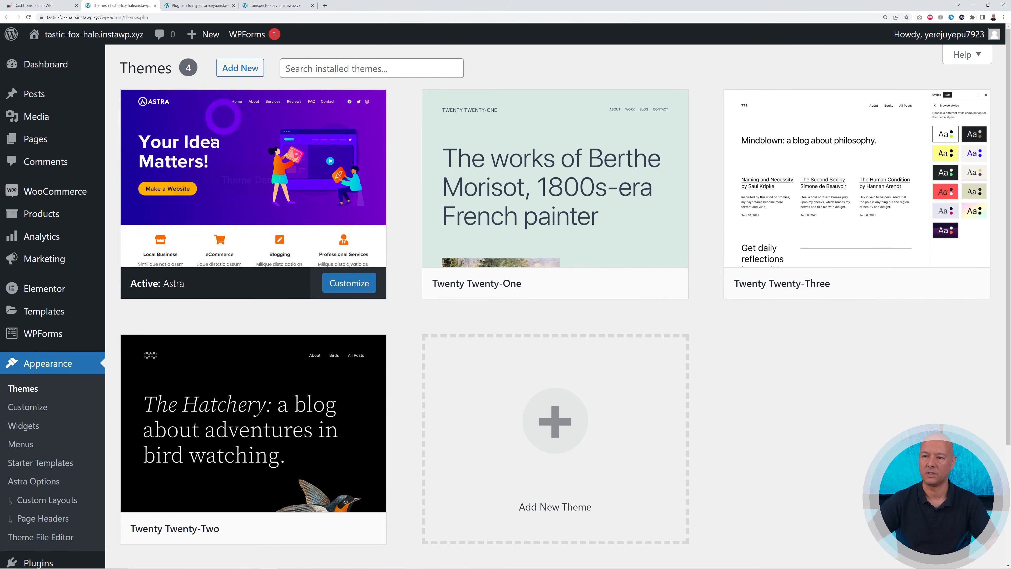
scroll(374, 330, "down", 2)
scroll(374, 330, "down", 2)
left_click(31, 437)
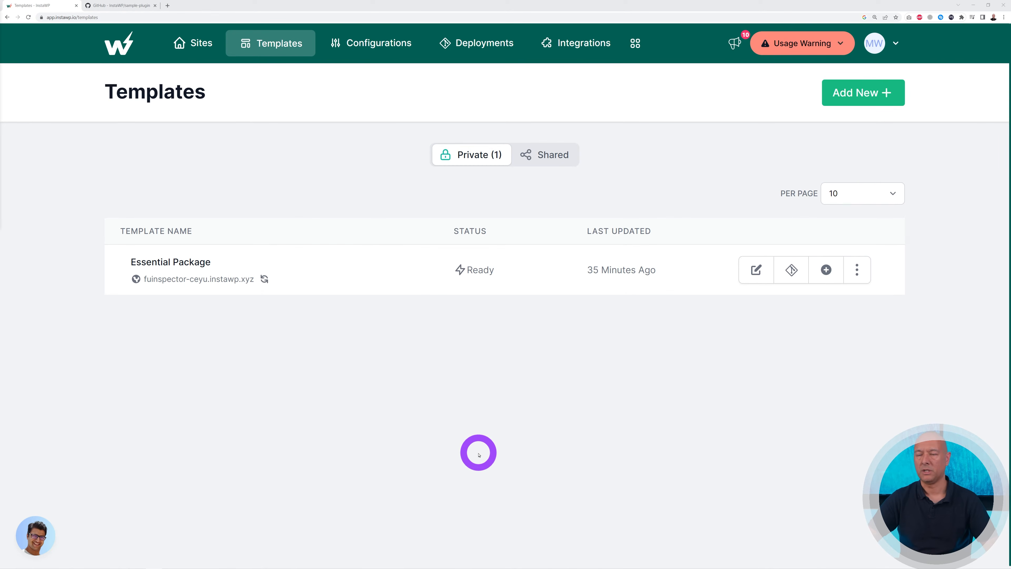
View InstaWP's Deployments page and the InstaWP/sample-plugin repository on GitHub, and return to InstaWP
left_click(486, 43)
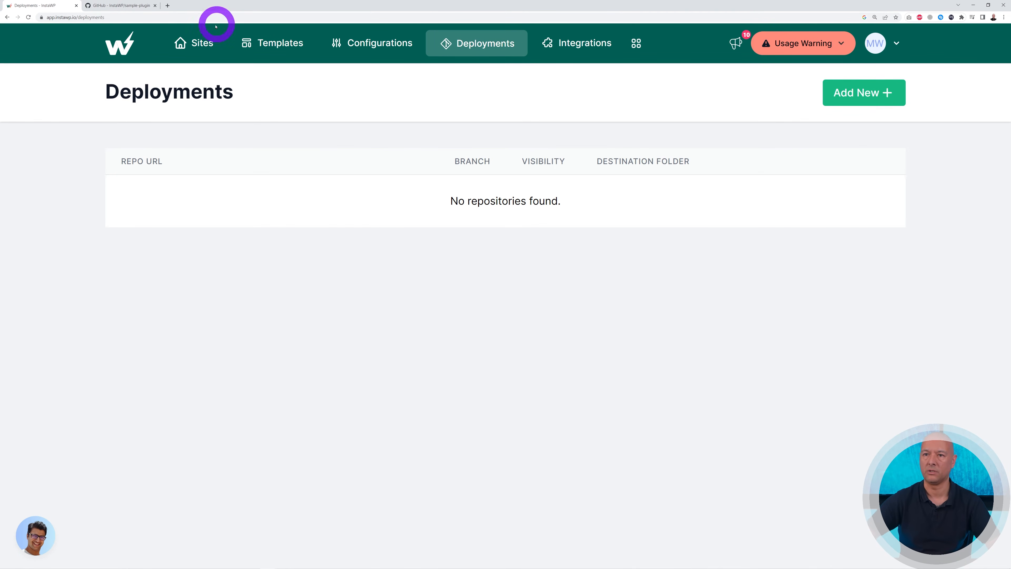
left_click(122, 5)
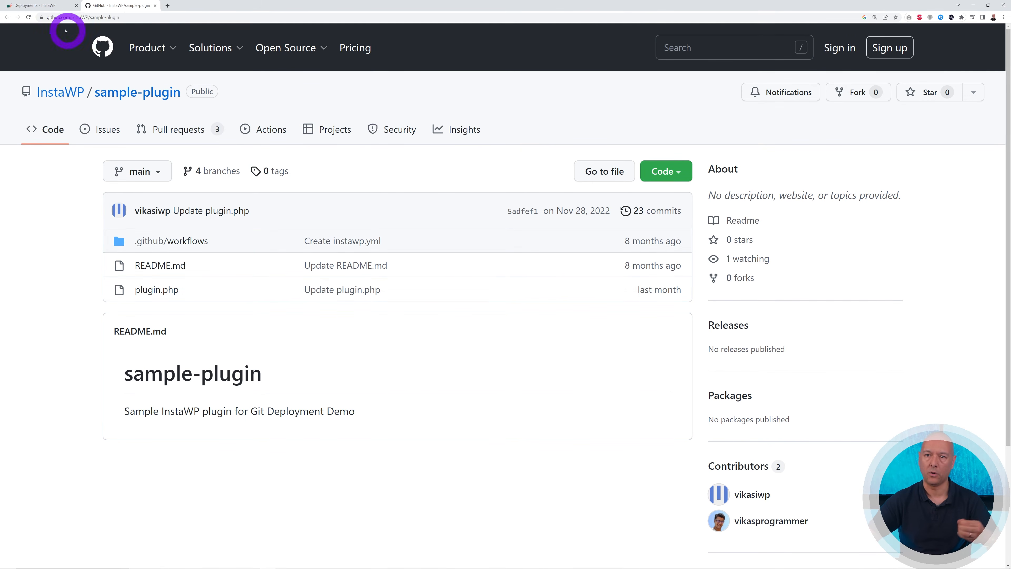
left_click(37, 6)
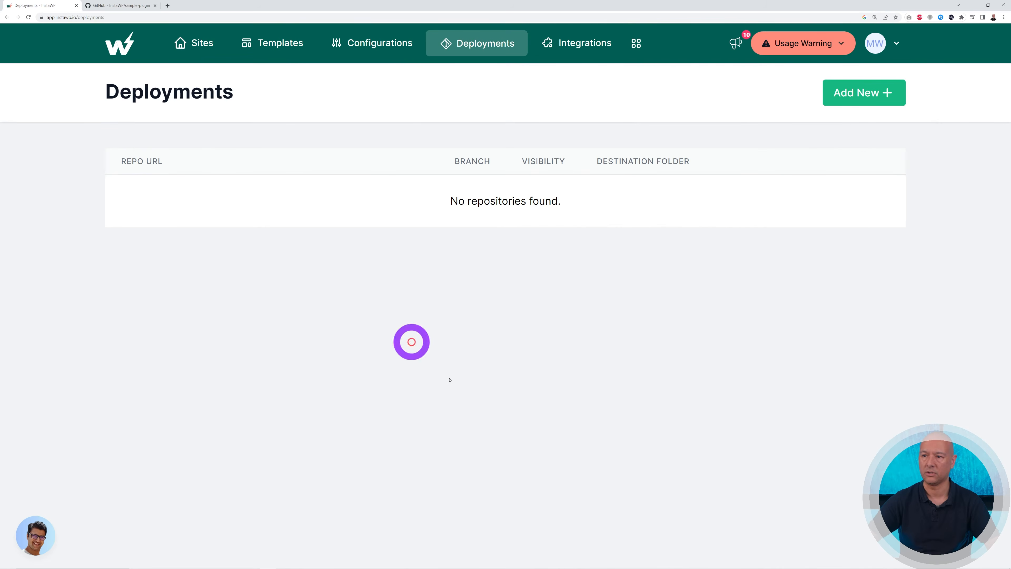
Start adding a public Git repository in InstaWP and paste the HTTPS clone URL of InstaWP/sample-plugin from GitHub as its repo URL
left_click(839, 95)
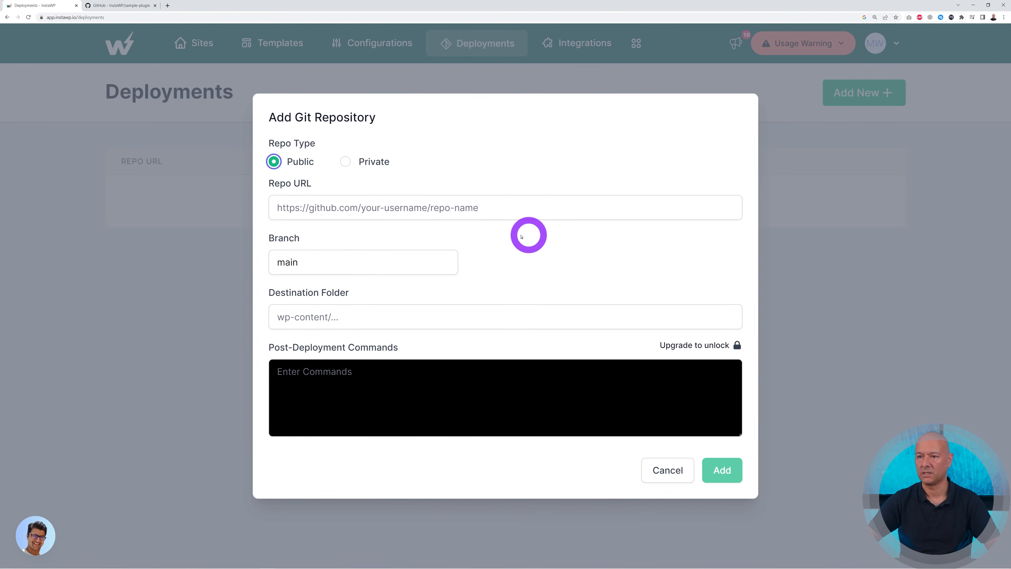
left_click(104, 5)
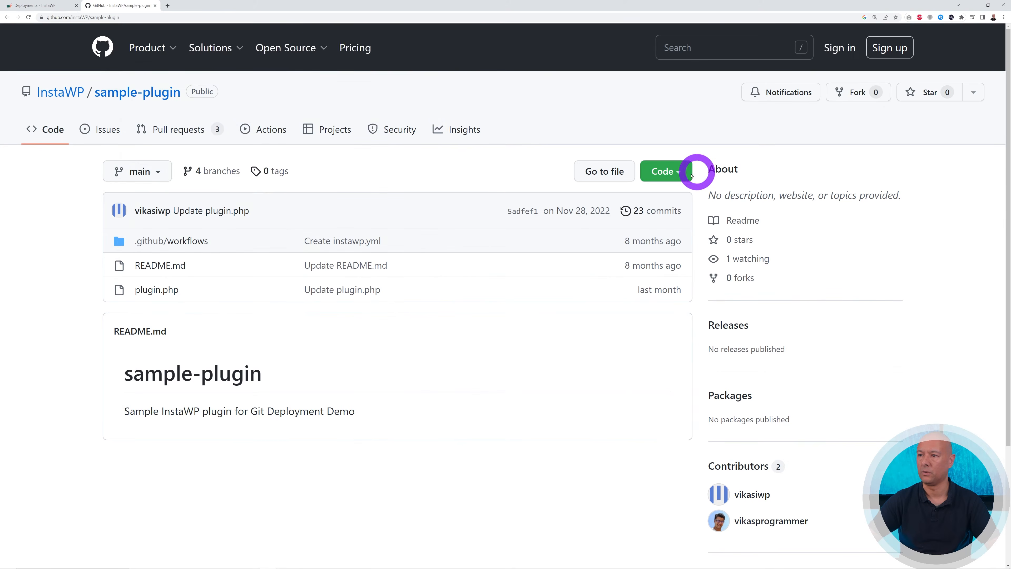
left_click(681, 173)
left_click(511, 262)
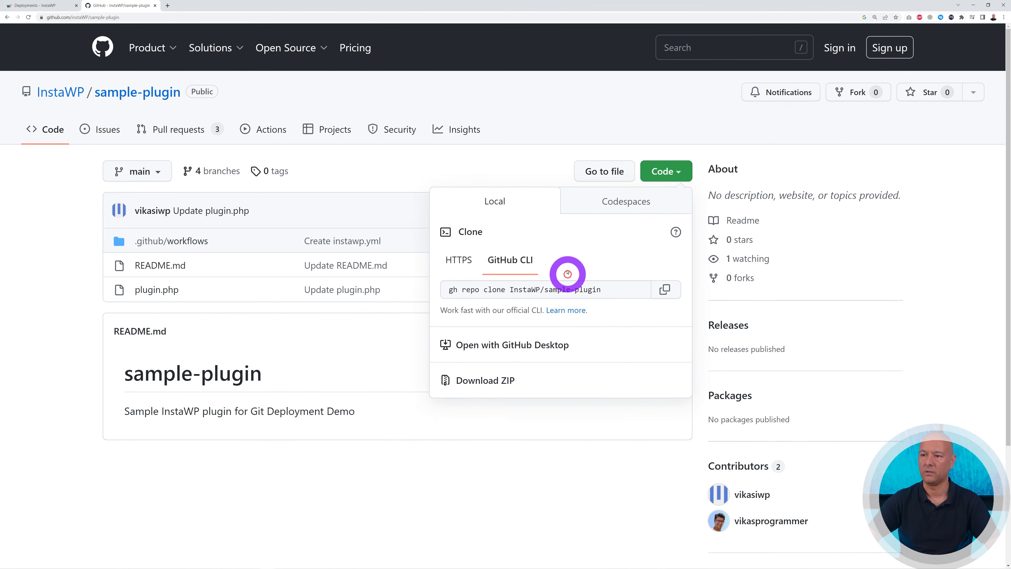
left_click(460, 261)
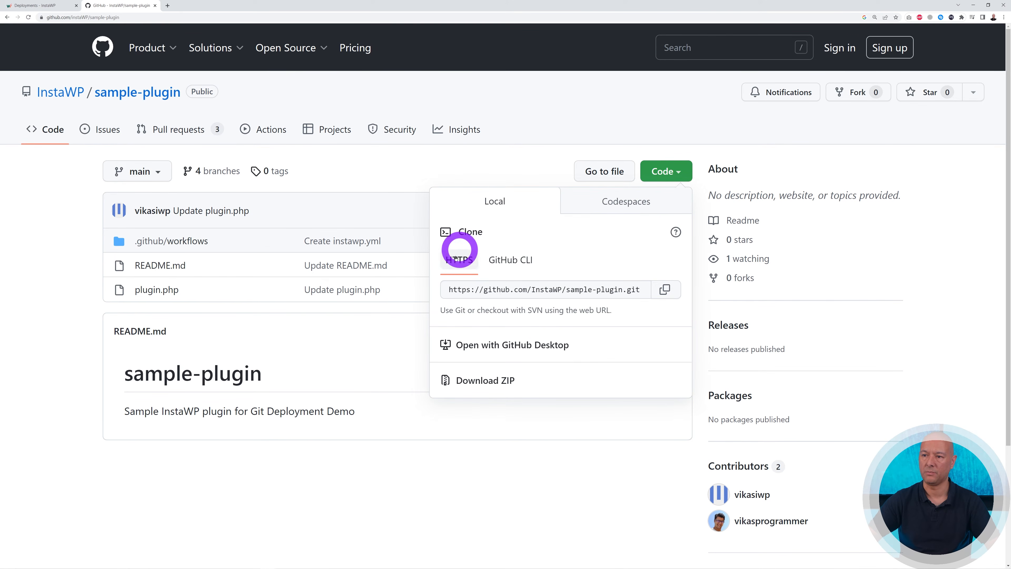
left_click(665, 289)
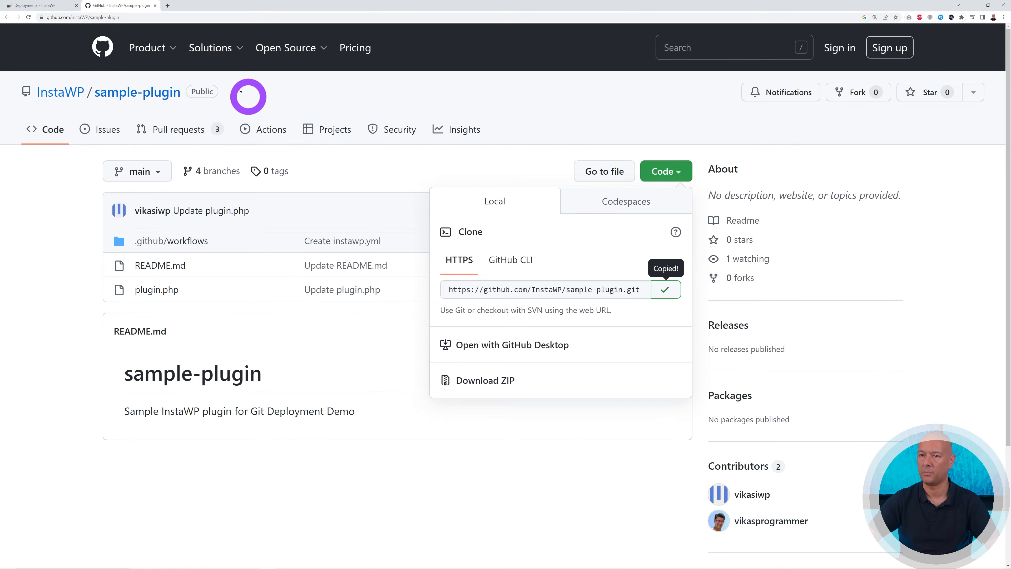
left_click(50, 9)
left_click(309, 208)
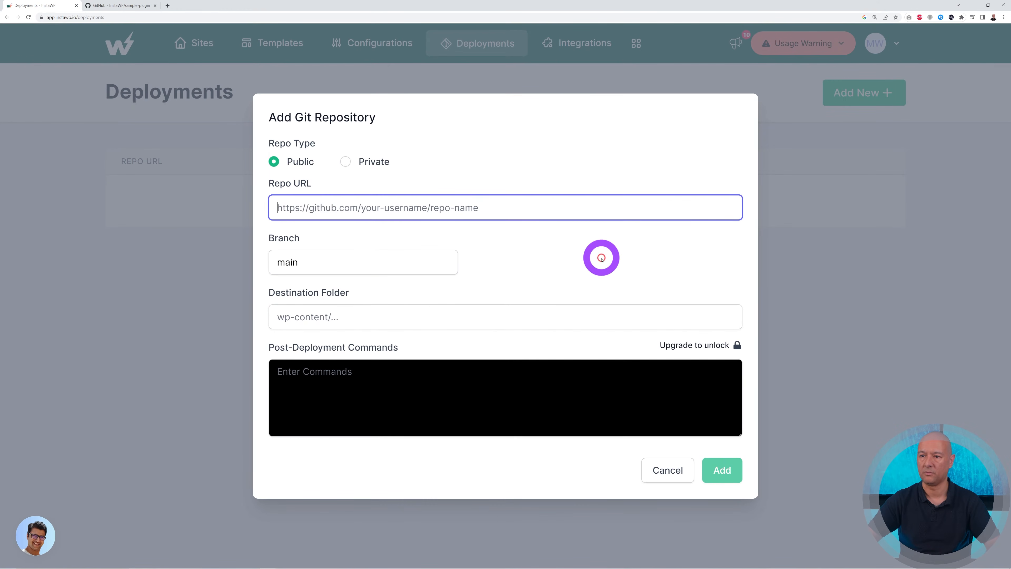
key("ctrl+v")
Recheck the GitHub repository, set the deployment's destination folder to /wp-content/plugins/demo-plugin, and add the repository with branch main
left_click(120, 5)
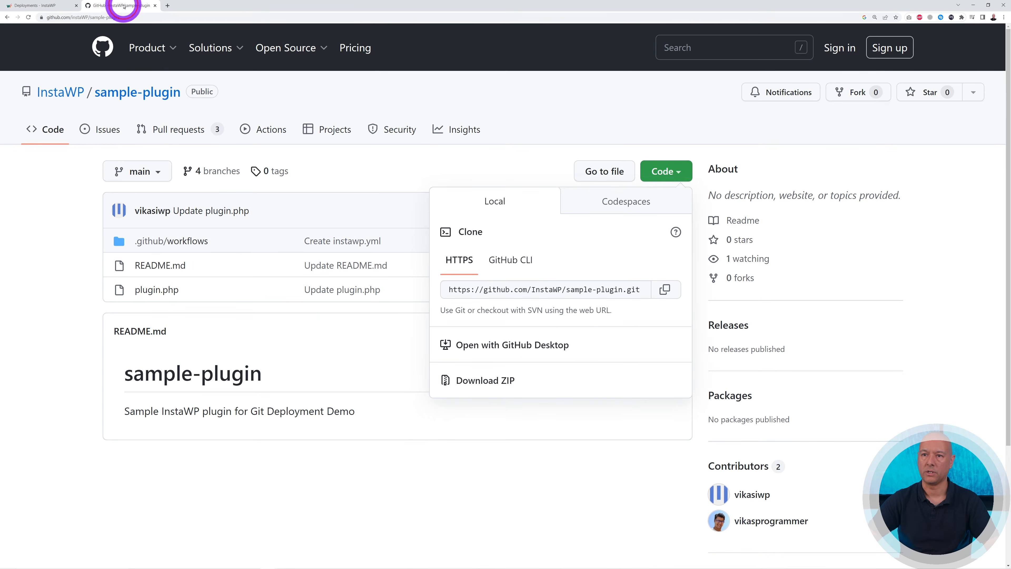
left_click(60, 6)
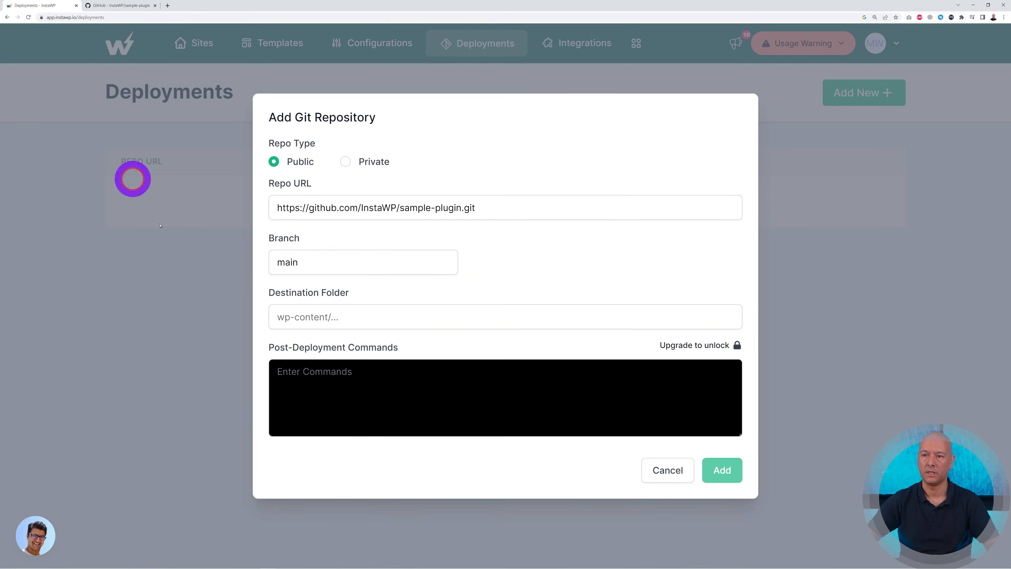
left_click(364, 319)
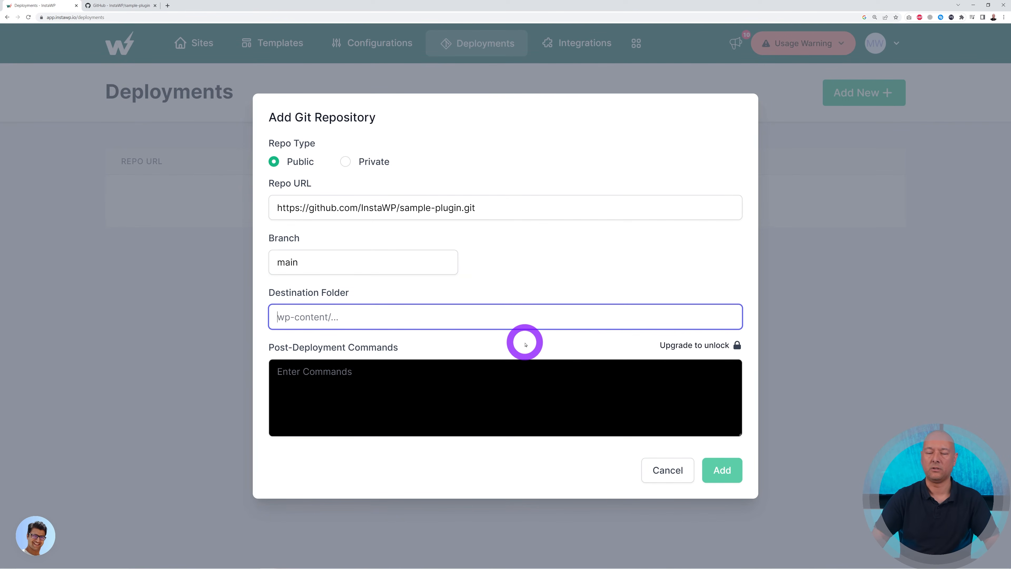
type("/wp-content/plugins/demo-plugin")
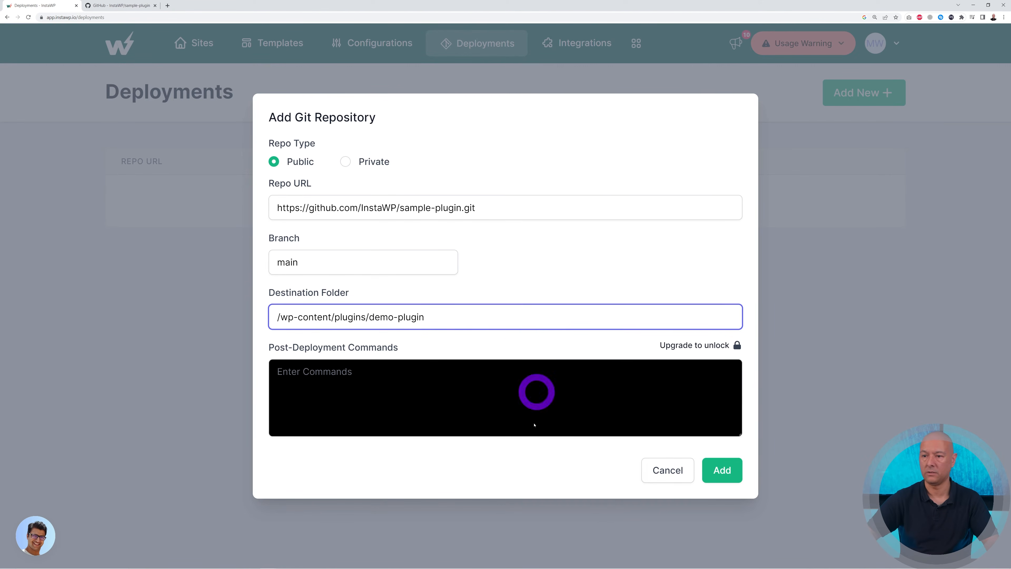
left_click(540, 474)
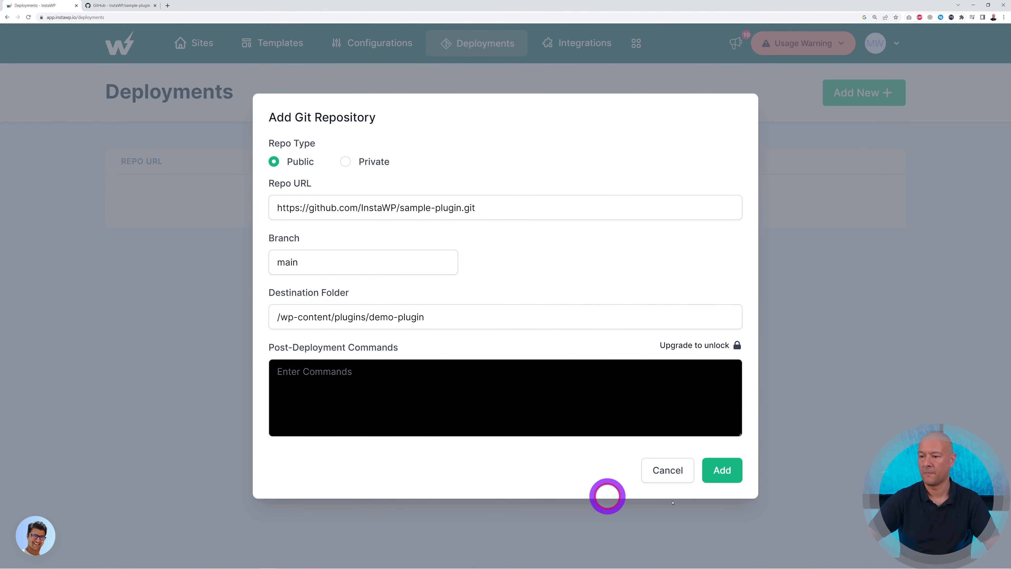
left_click(730, 474)
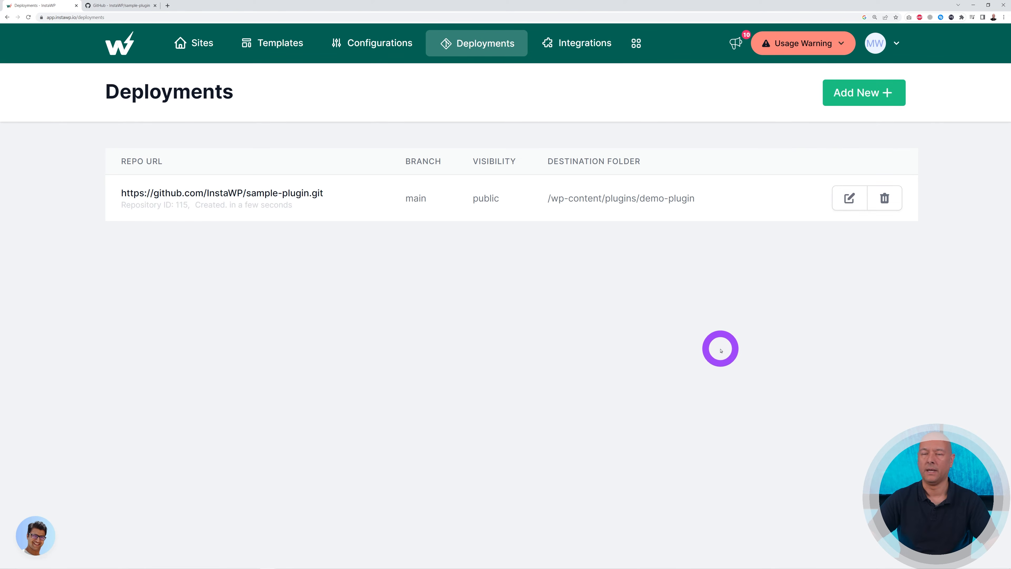
Enable deployment of the InstaWP/sample-plugin repository for sites created from the Essential Package template
left_click(283, 43)
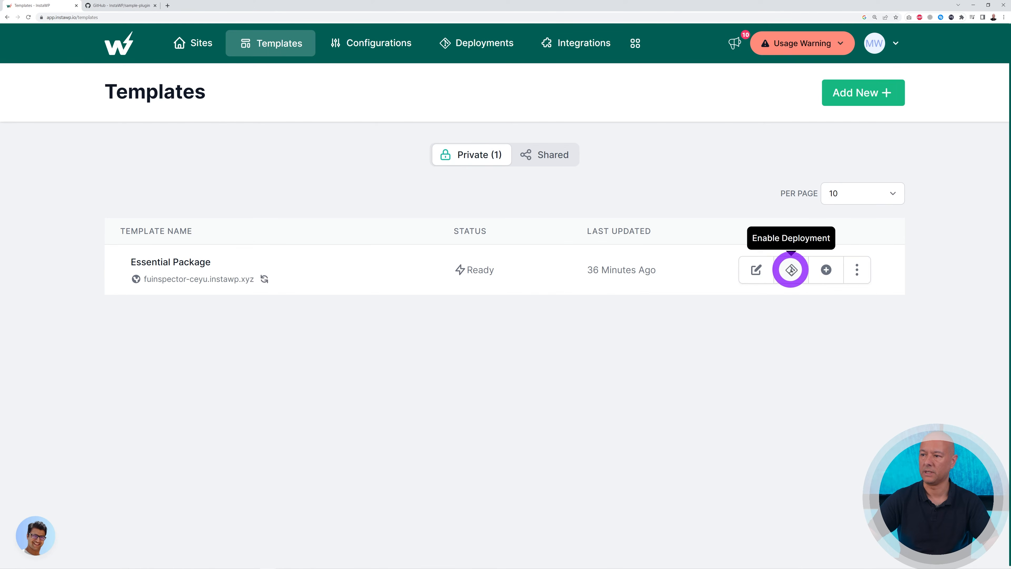
left_click(792, 271)
left_click(274, 304)
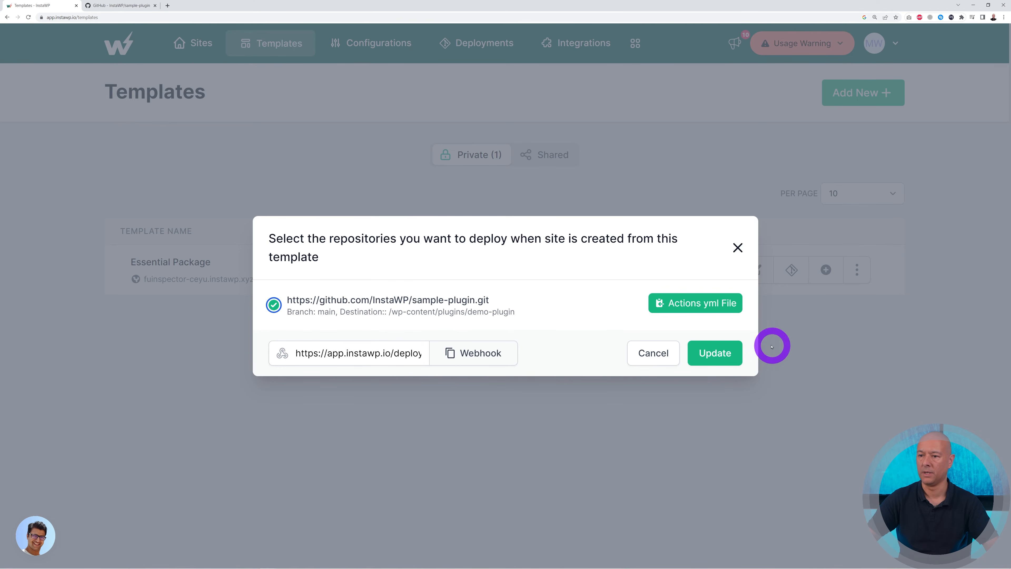
left_click(729, 352)
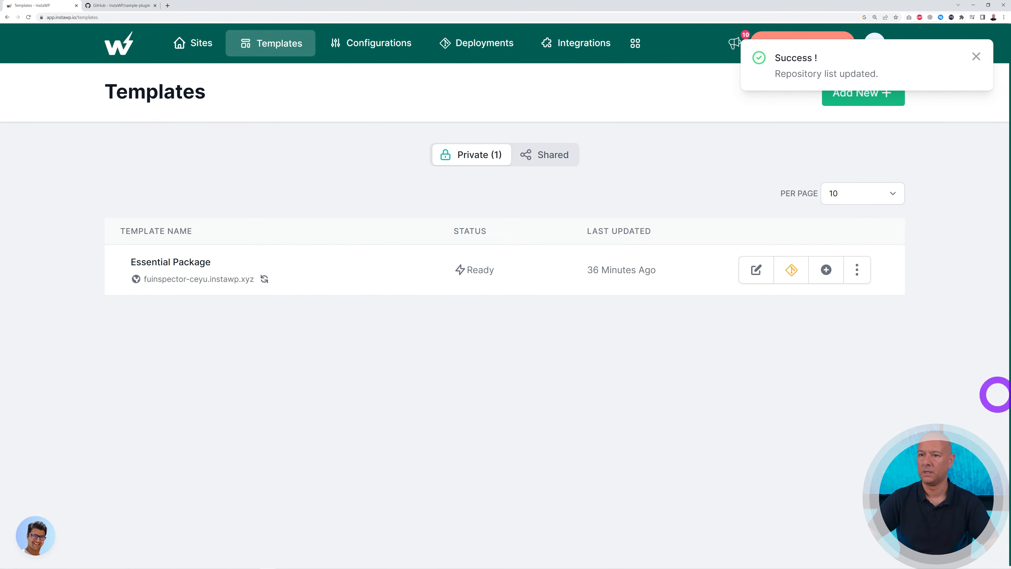
Create a new site from the Essential Package template, leaving the custom site name blank
left_click(195, 45)
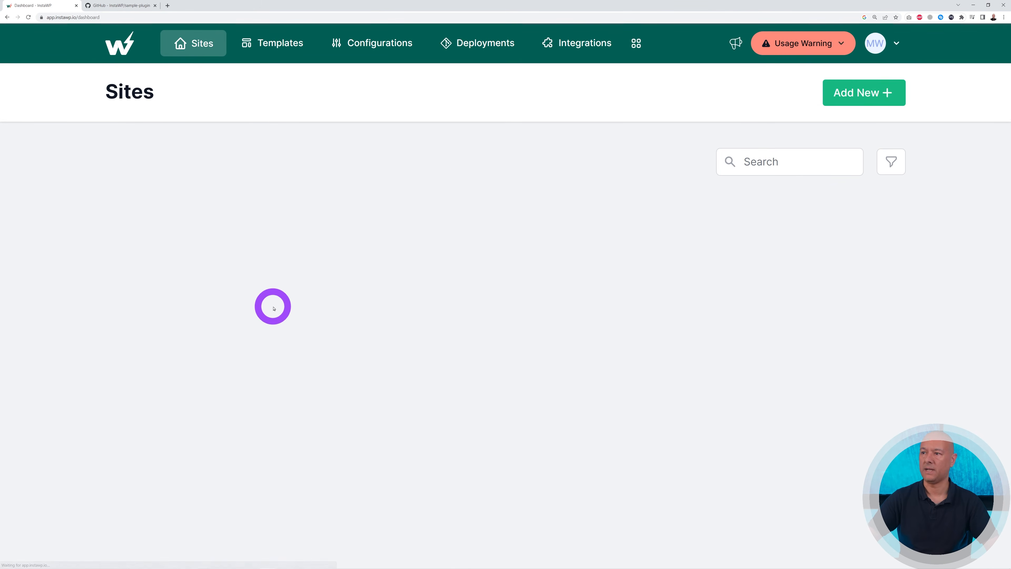
left_click(855, 97)
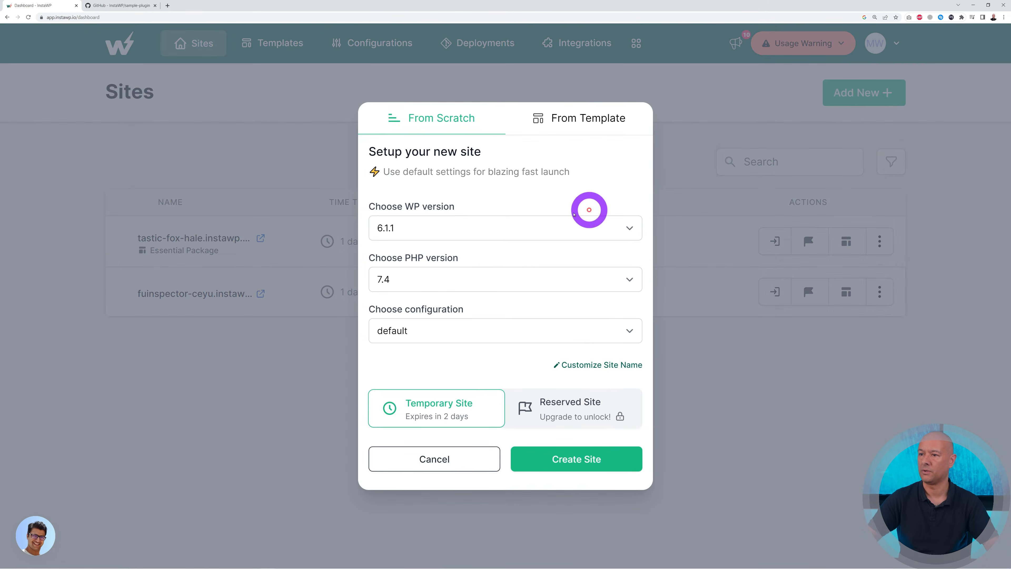
left_click(577, 128)
left_click(479, 217)
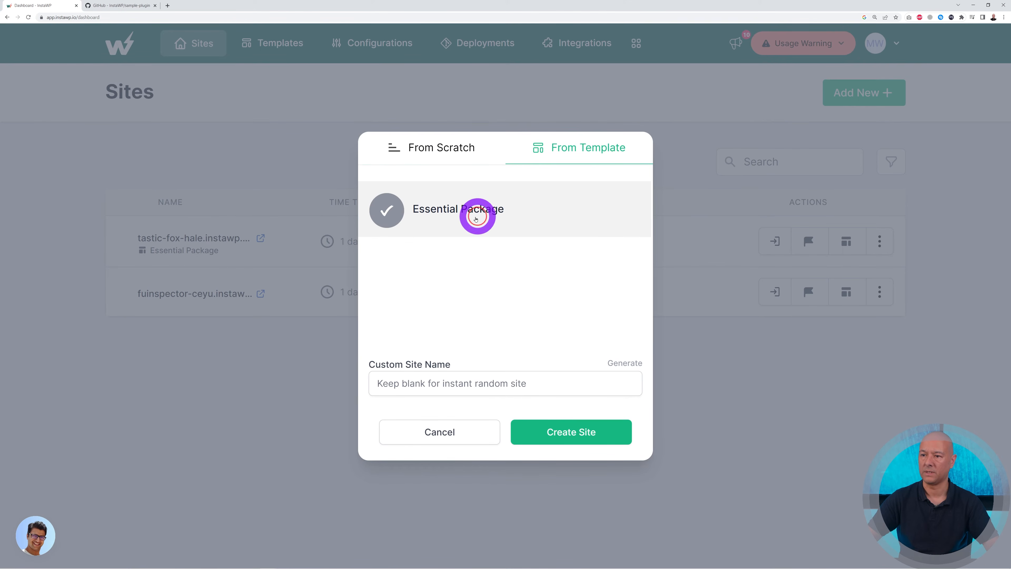
left_click(556, 431)
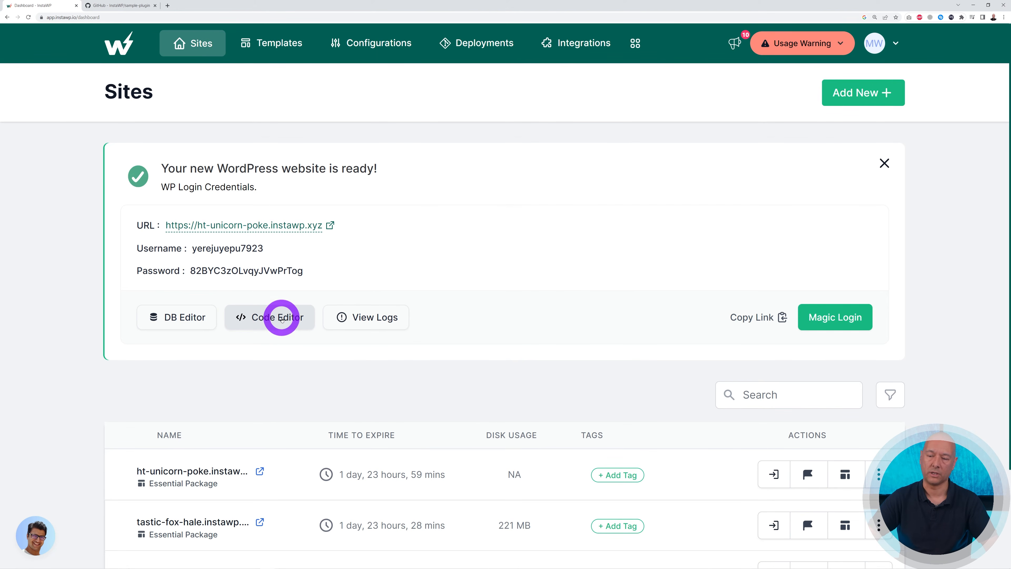
Log in to the new site's WordPress admin and check its installed plugins for the deployed sample plugin
left_click(842, 321)
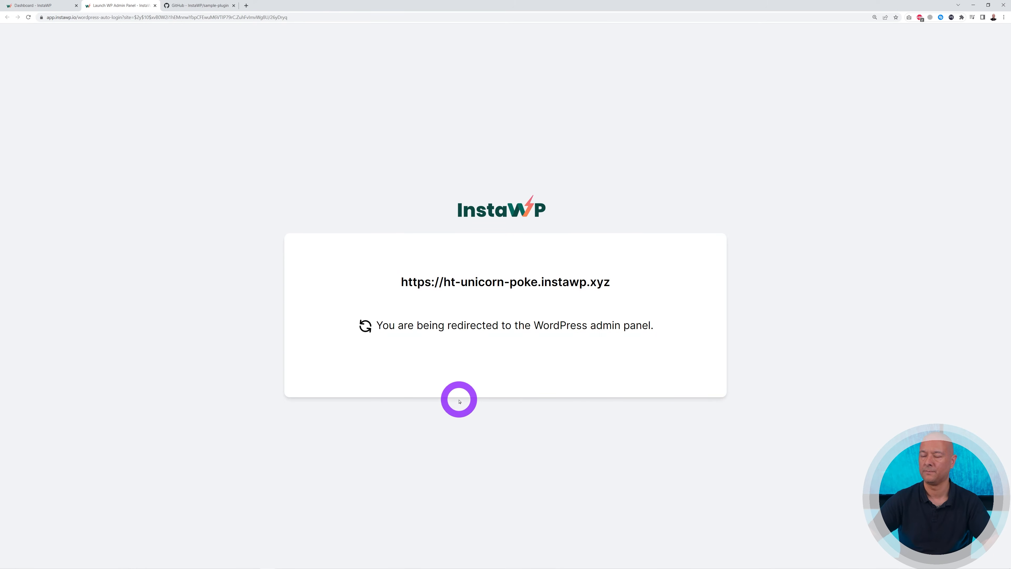
key("ctrl+plus")
key("ctrl+plus")
key("ctrl+plus")
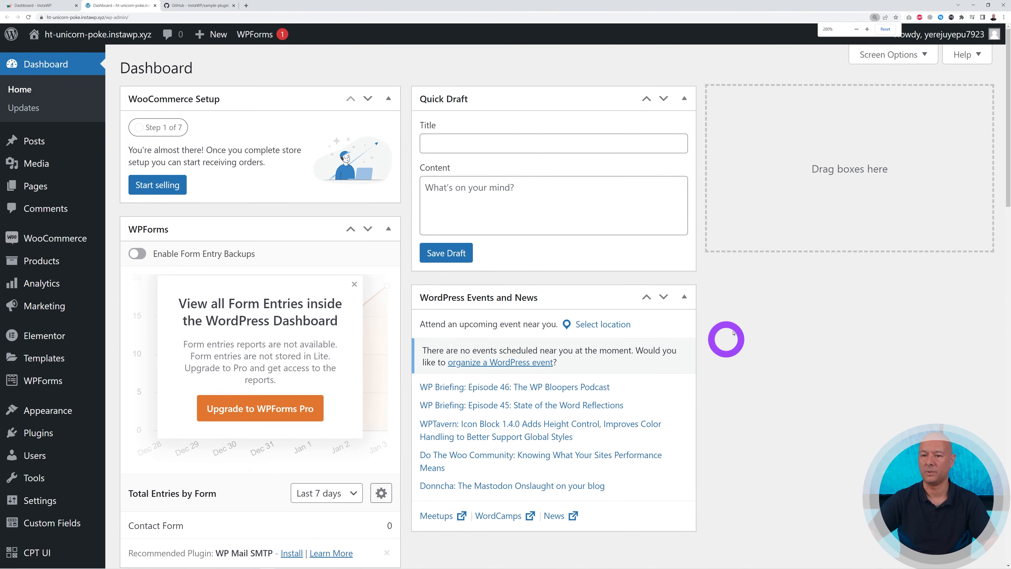
scroll(346, 392, "down", 3)
left_click(51, 414)
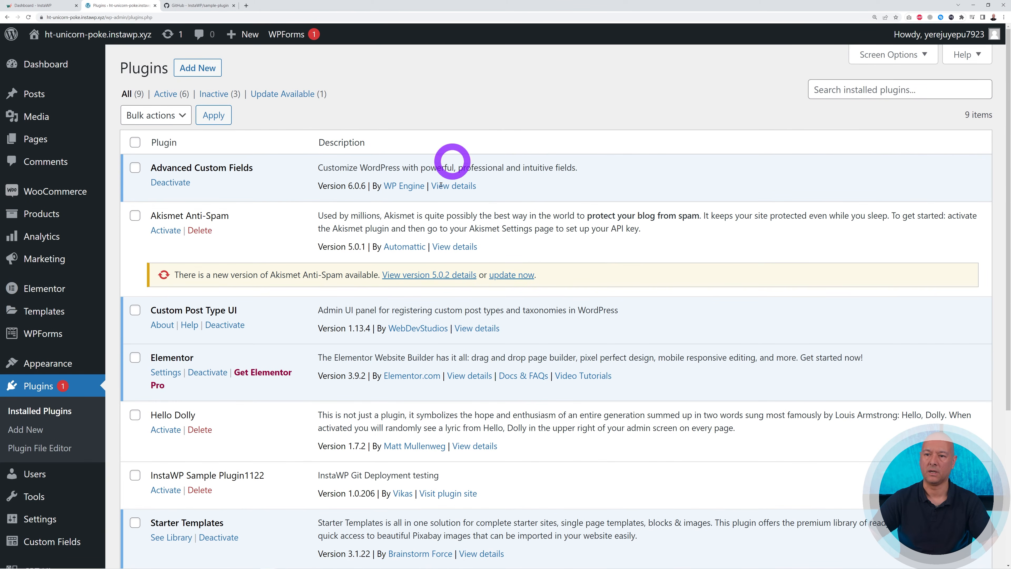
scroll(816, 343, "down", 5)
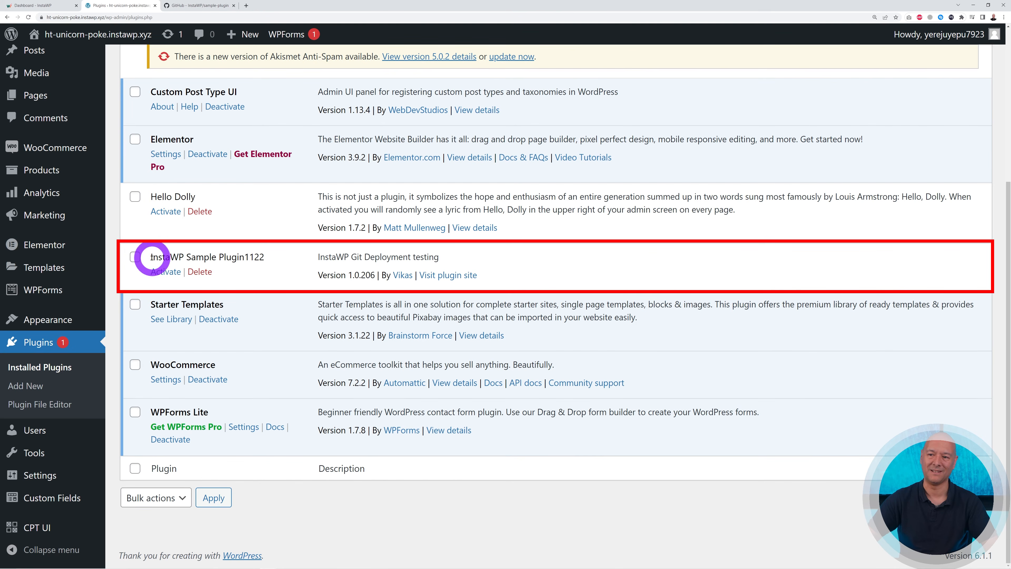
In InstaWP's default configuration, set the Faker content to 10 posts, 5 pages and 4 tags
left_click(50, 6)
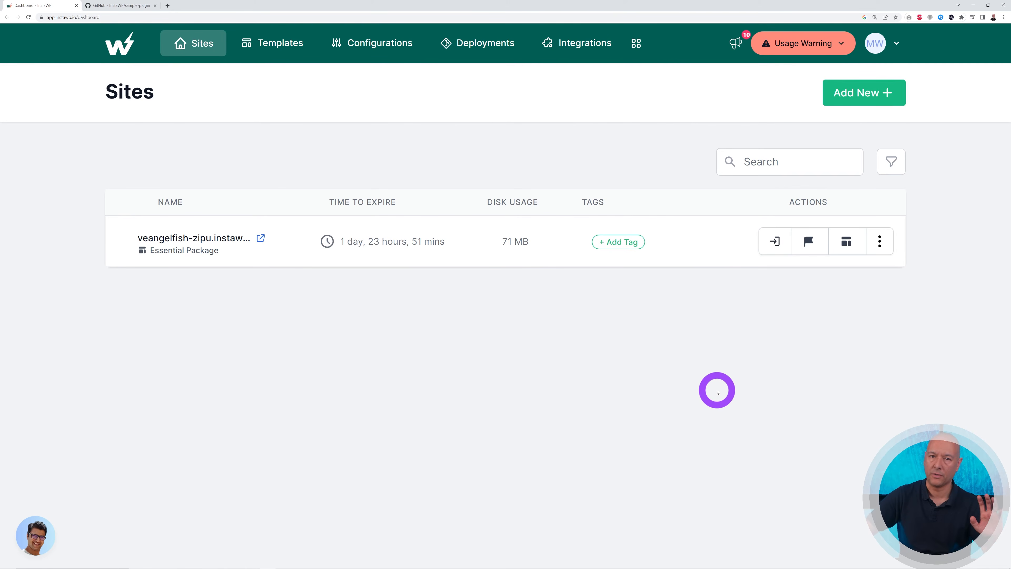
left_click(392, 44)
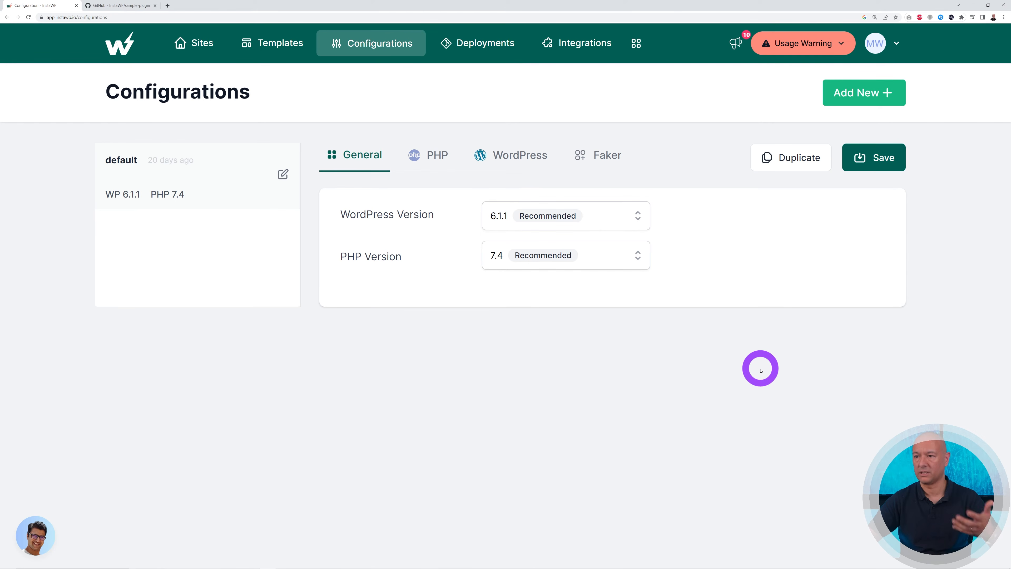
left_click(603, 160)
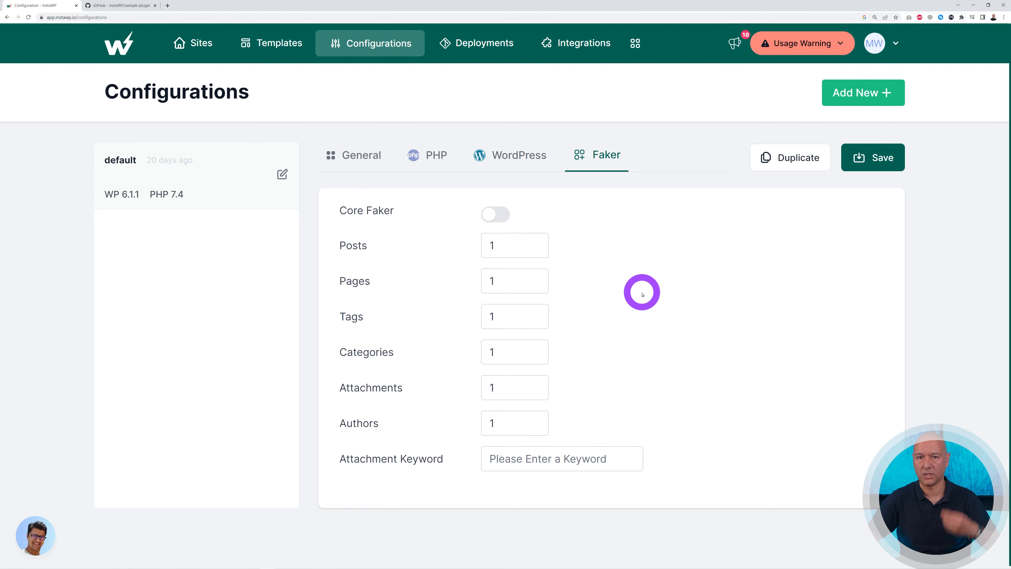
left_click(506, 247)
left_click(501, 281)
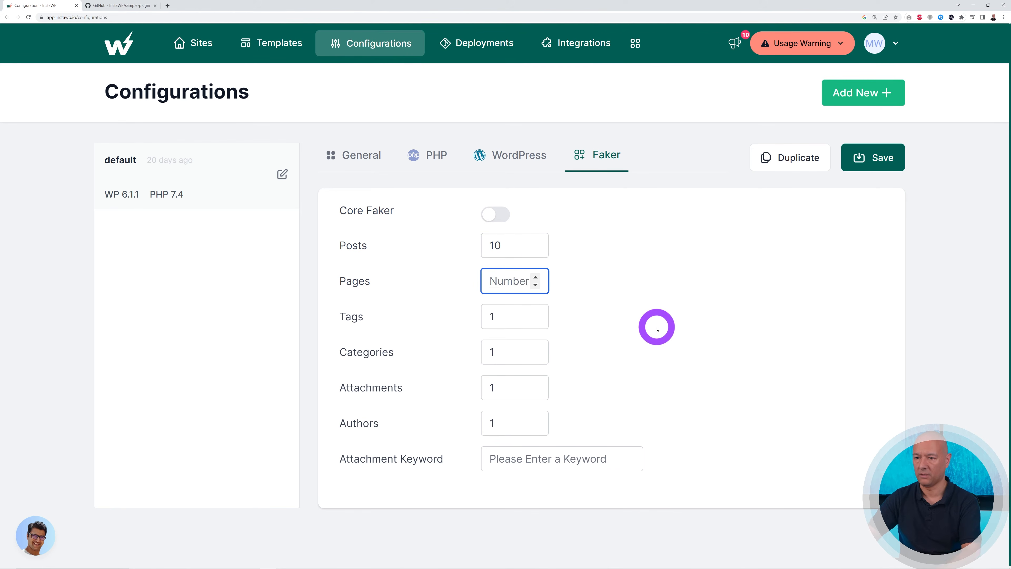
type("5")
double_click(499, 315)
type("4")
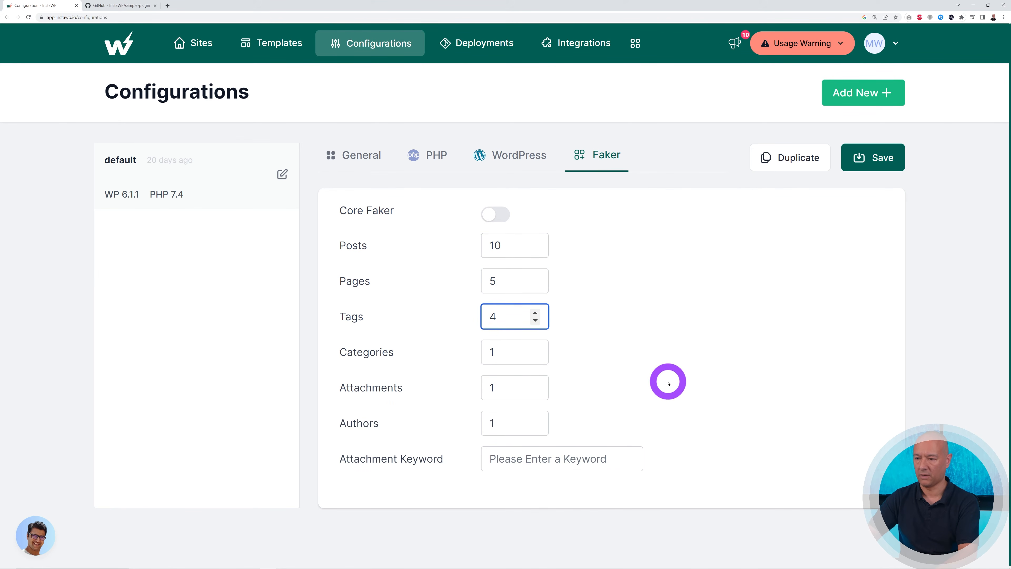
Set the Faker content to 5 categories, 10 attachments and 3 authors, and save the configuration
double_click(505, 352)
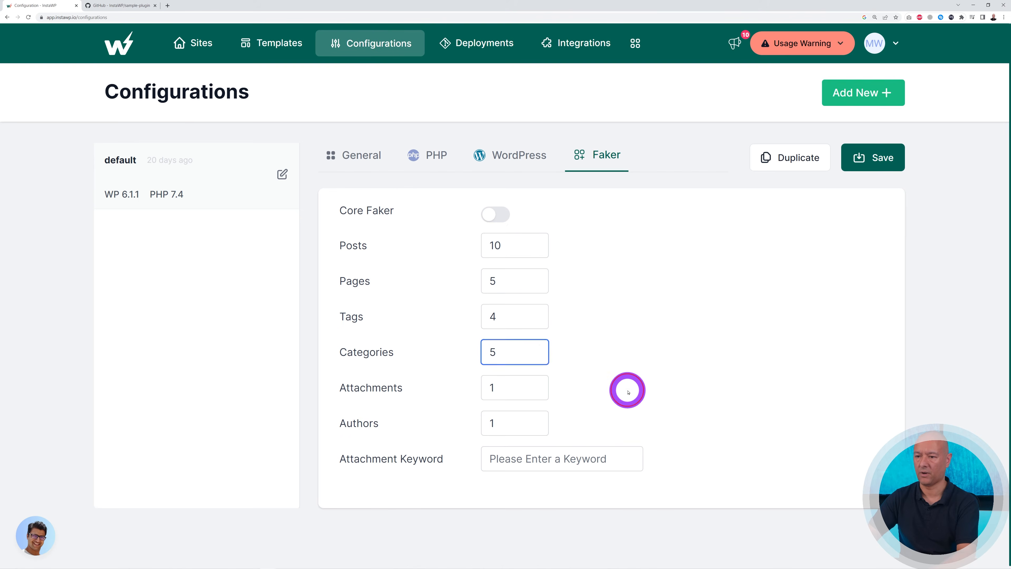
double_click(493, 387)
type("10")
double_click(494, 423)
left_click(643, 399)
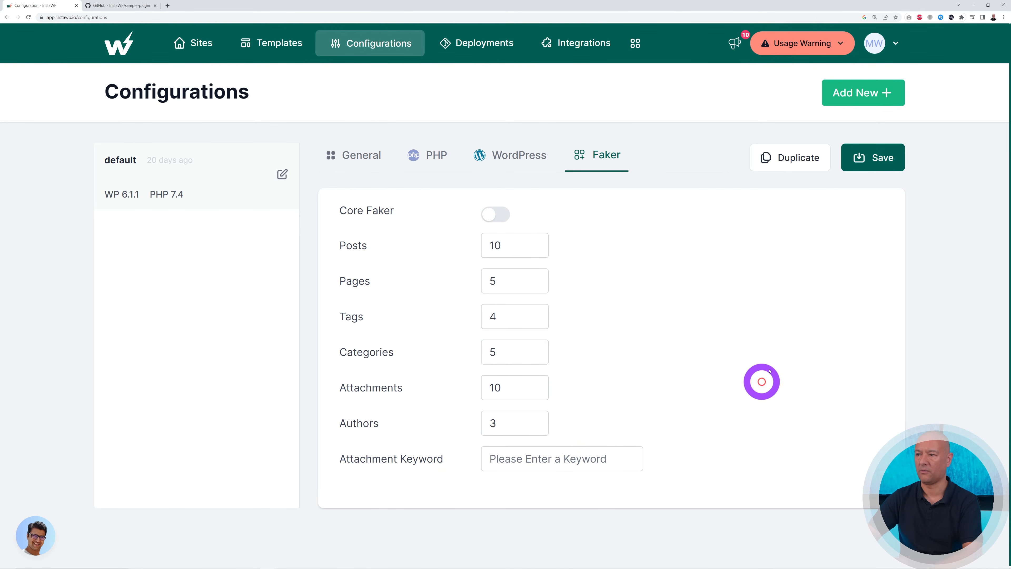
left_click(872, 159)
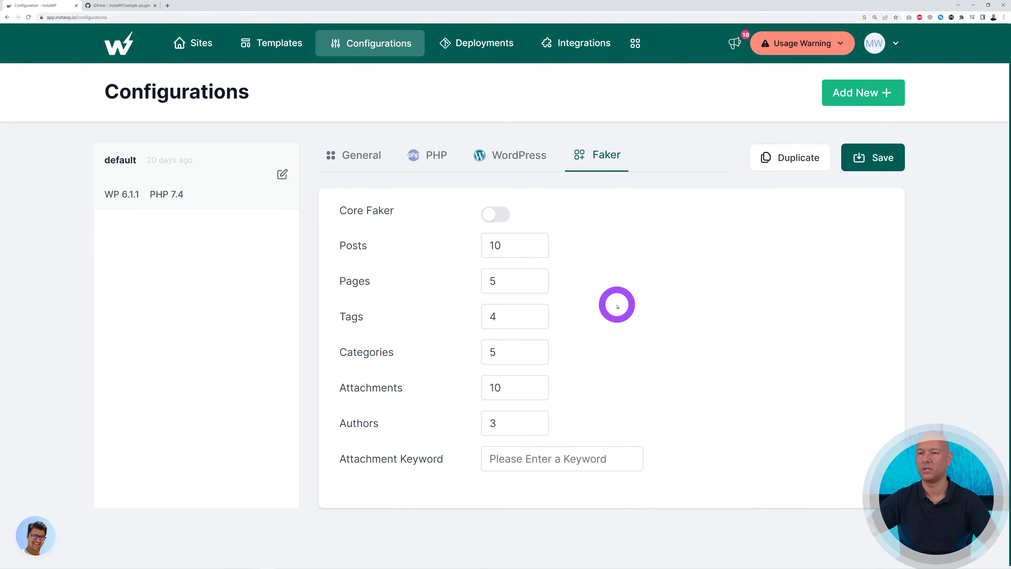
Add a new configuration named Dummy Content and save it with the current Faker values
left_click(852, 97)
left_click(513, 282)
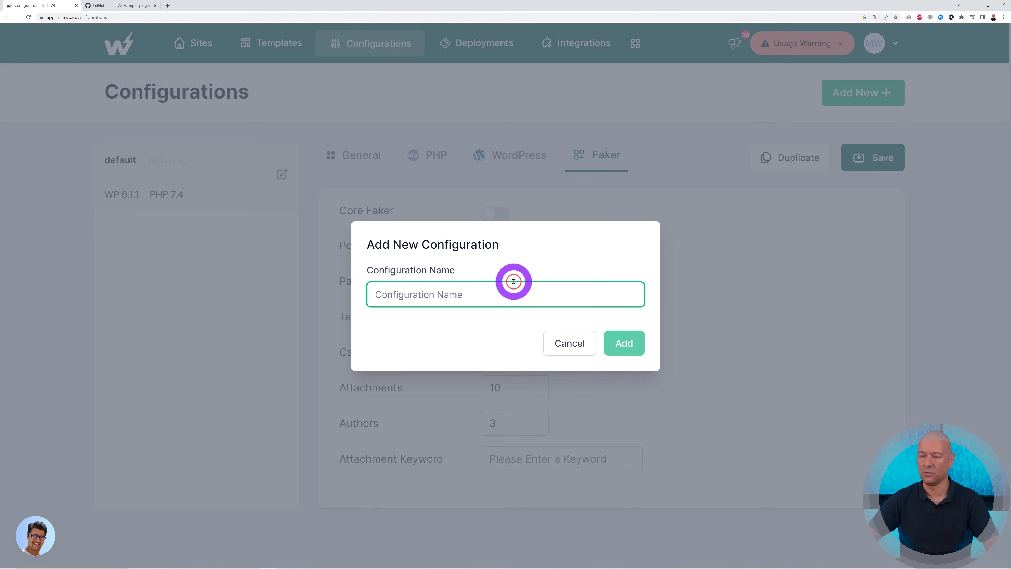
type("Dummy Content")
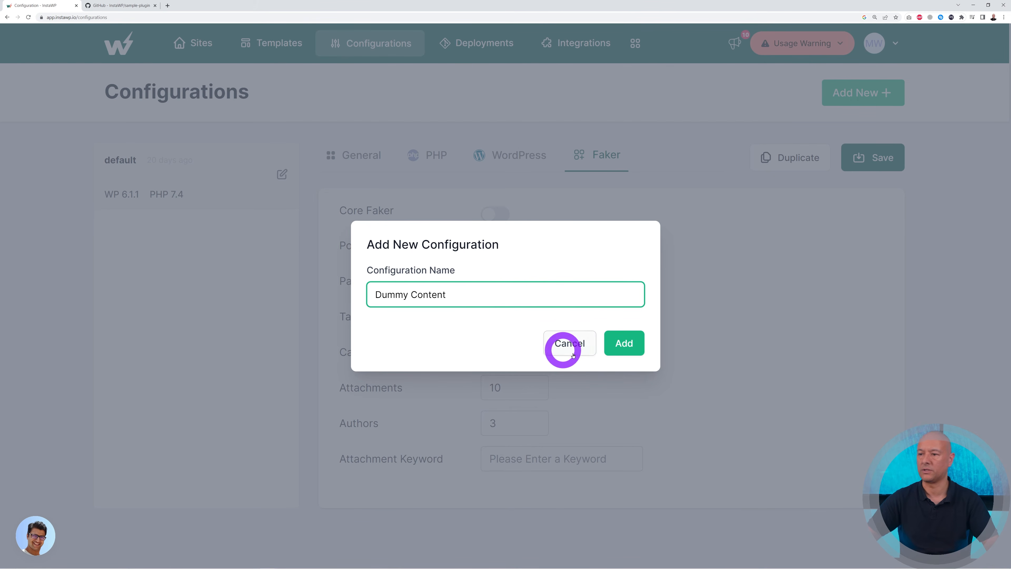
left_click(620, 342)
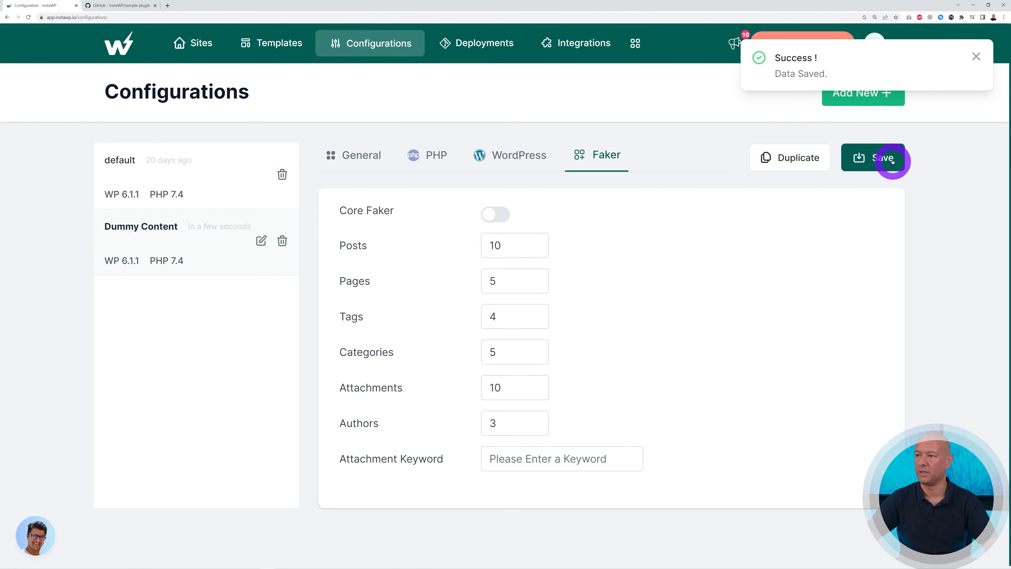
left_click(887, 158)
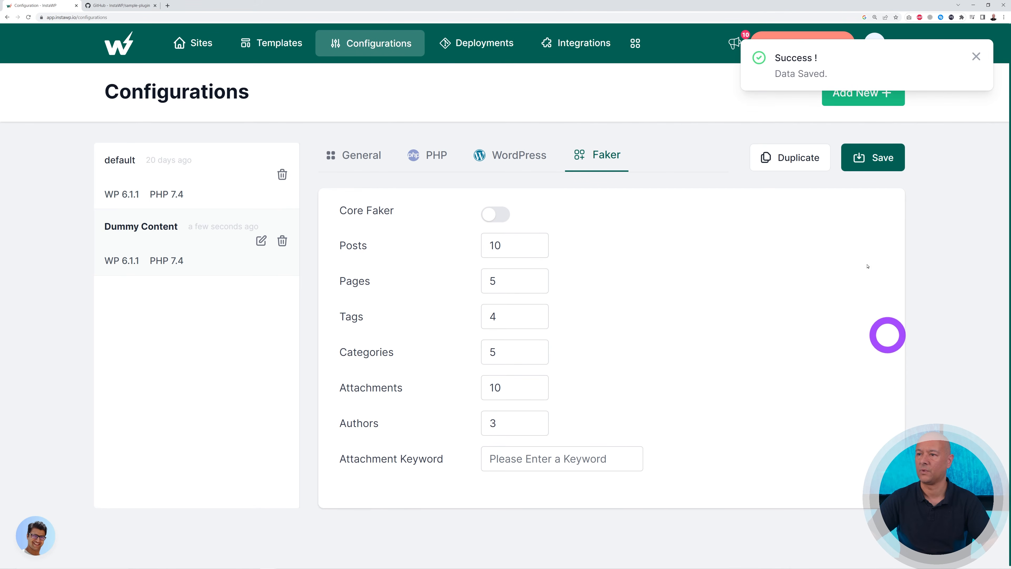
Reopen the Dummy Content configuration's Faker settings, enable Core Faker, and save the configuration
left_click(385, 39)
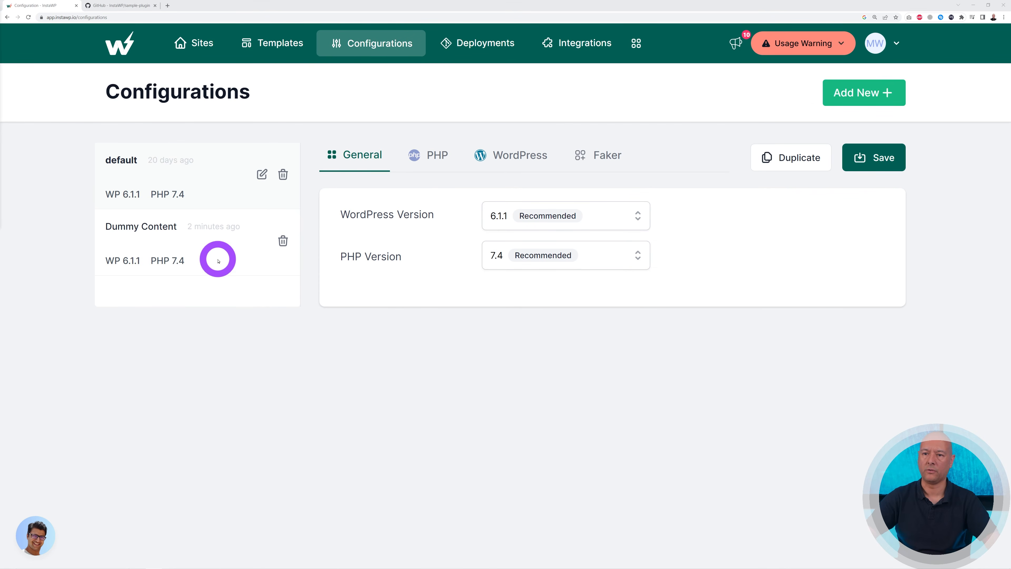
left_click(162, 233)
left_click(602, 155)
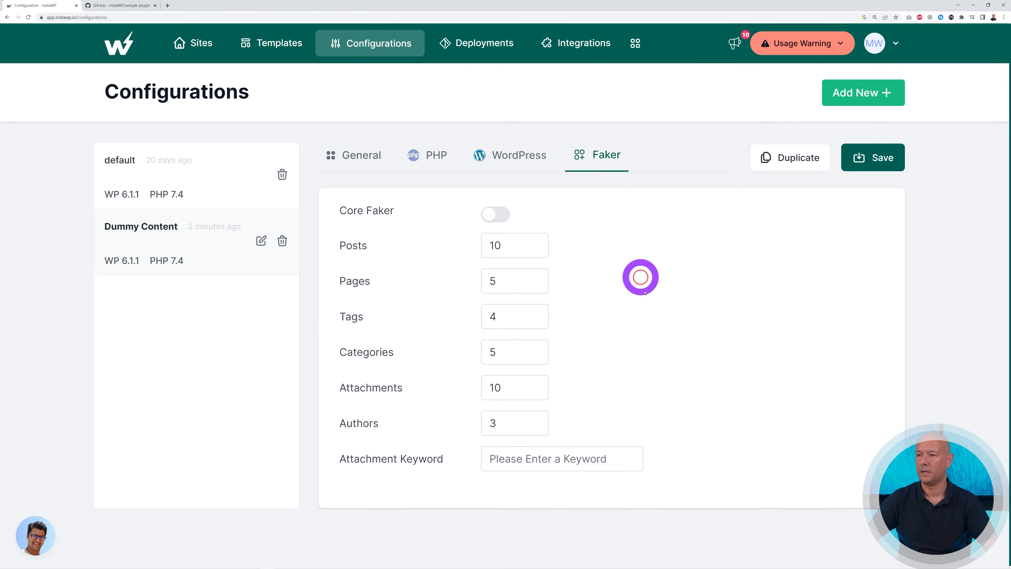
left_click(496, 214)
left_click(871, 159)
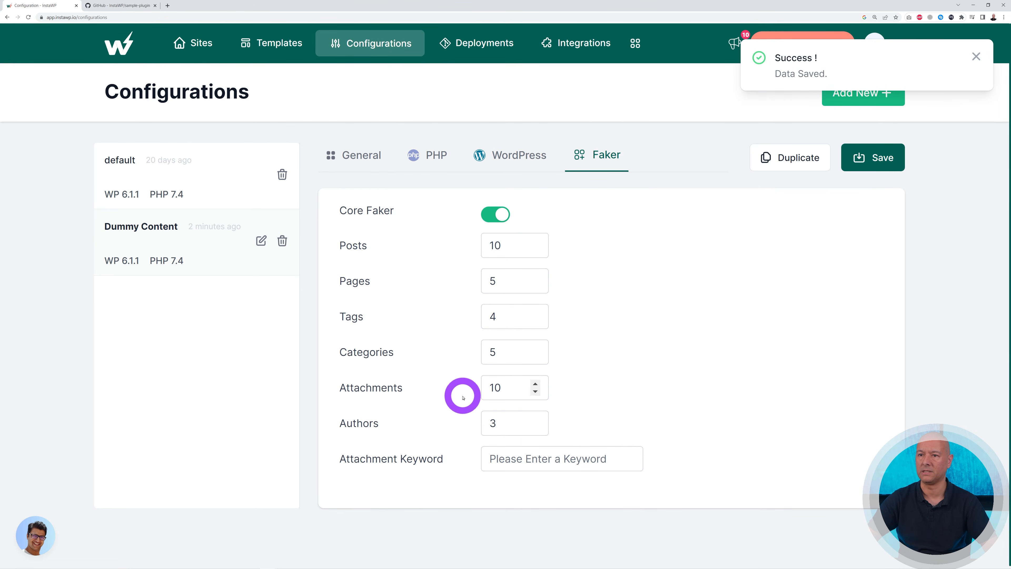
Create a temporary site from scratch with WordPress 6.1.1, PHP 7.4 and the Dummy Content configuration
left_click(194, 39)
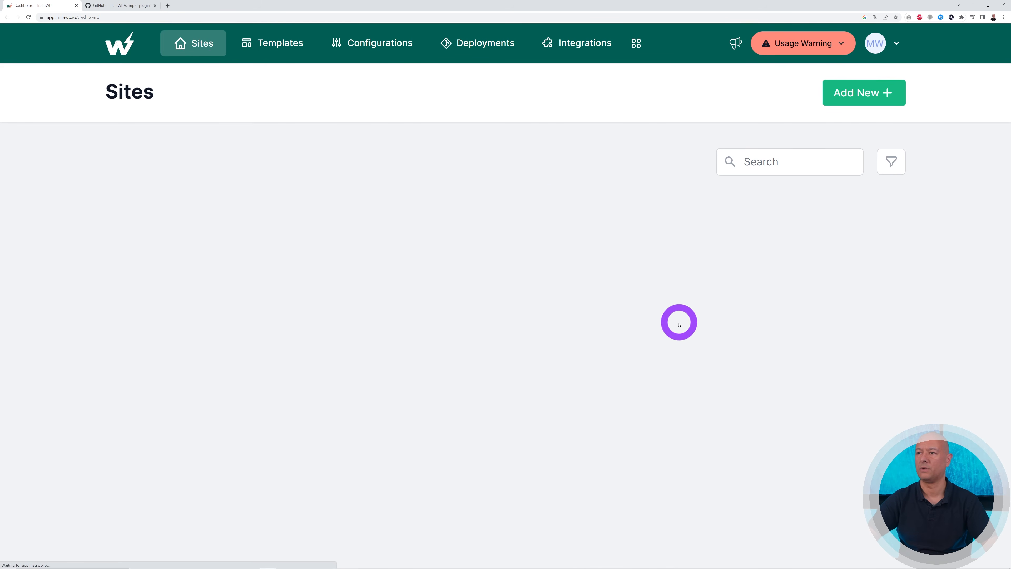
left_click(849, 94)
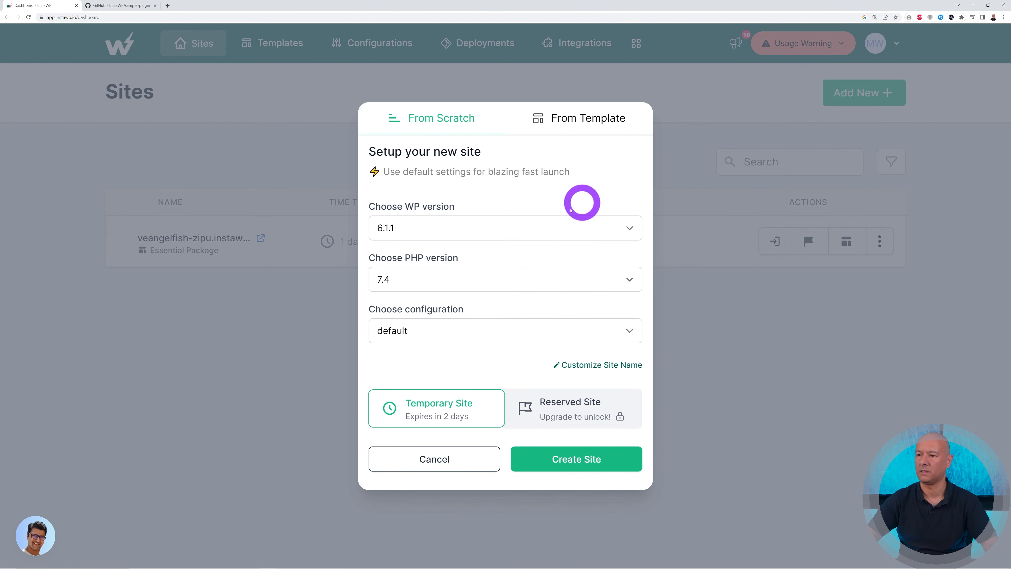
left_click(602, 331)
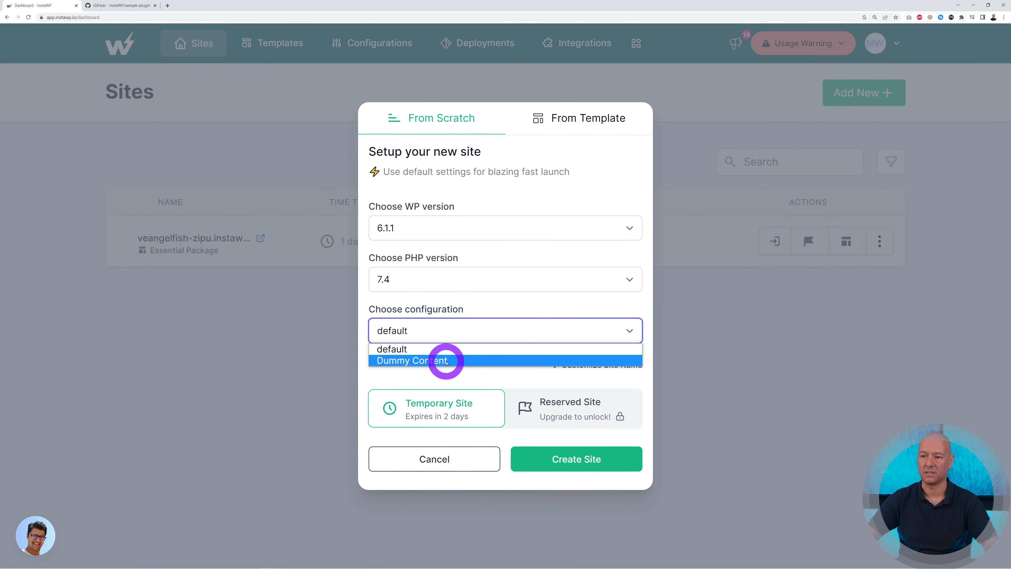
left_click(446, 361)
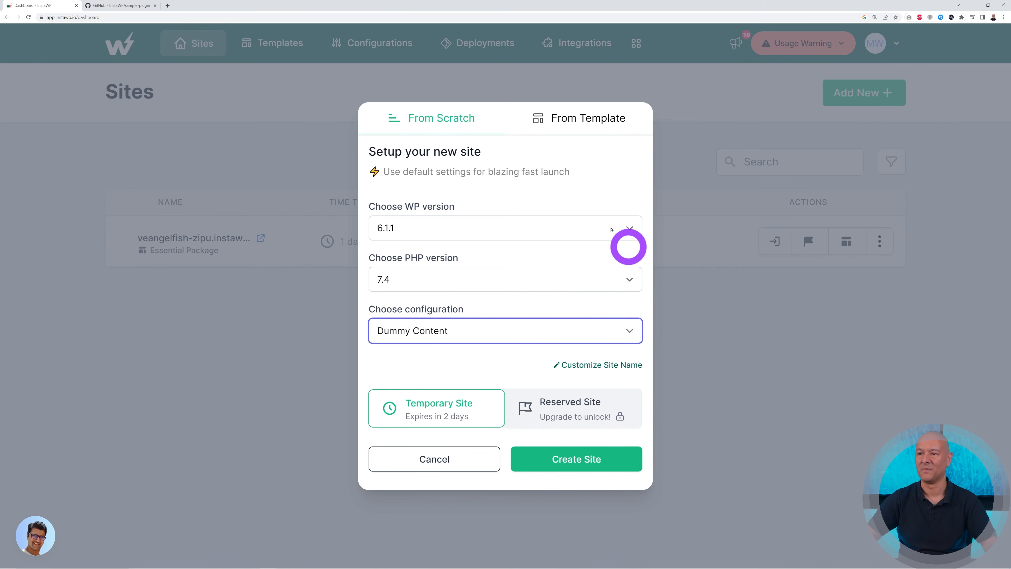
left_click(583, 458)
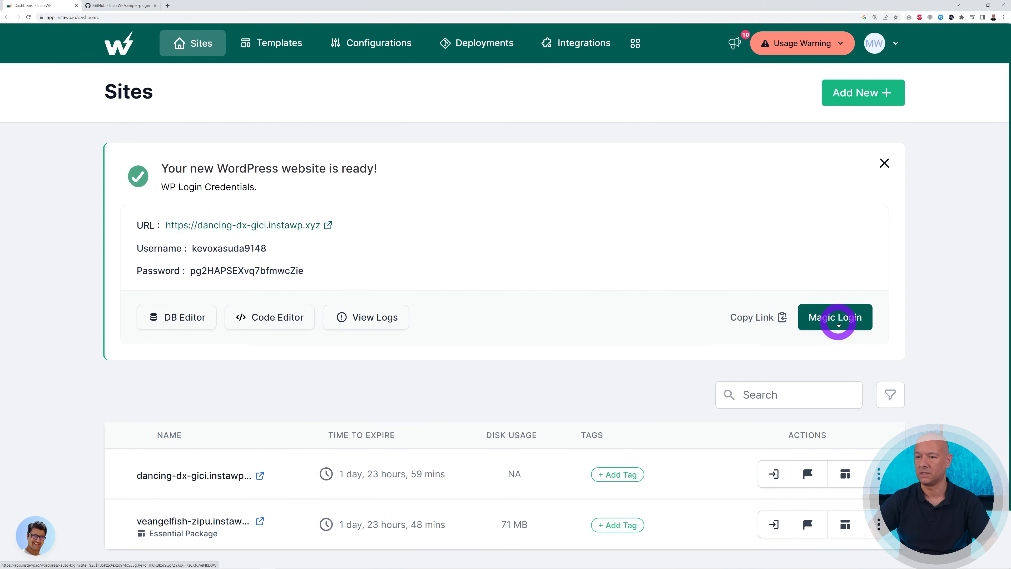
Log in to the newly created site's WordPress admin and review its generated posts and pages
left_click(839, 324)
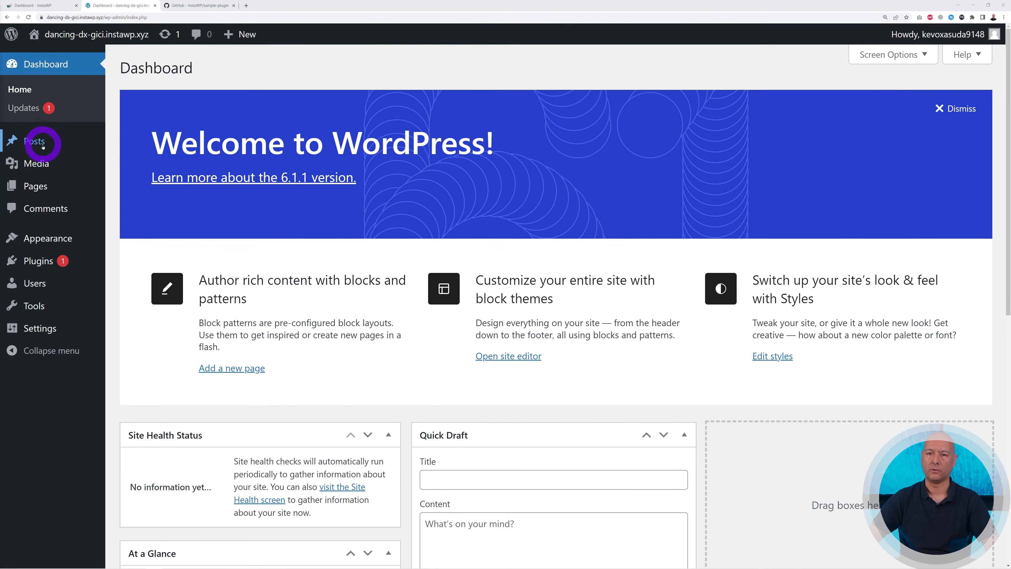
left_click(35, 142)
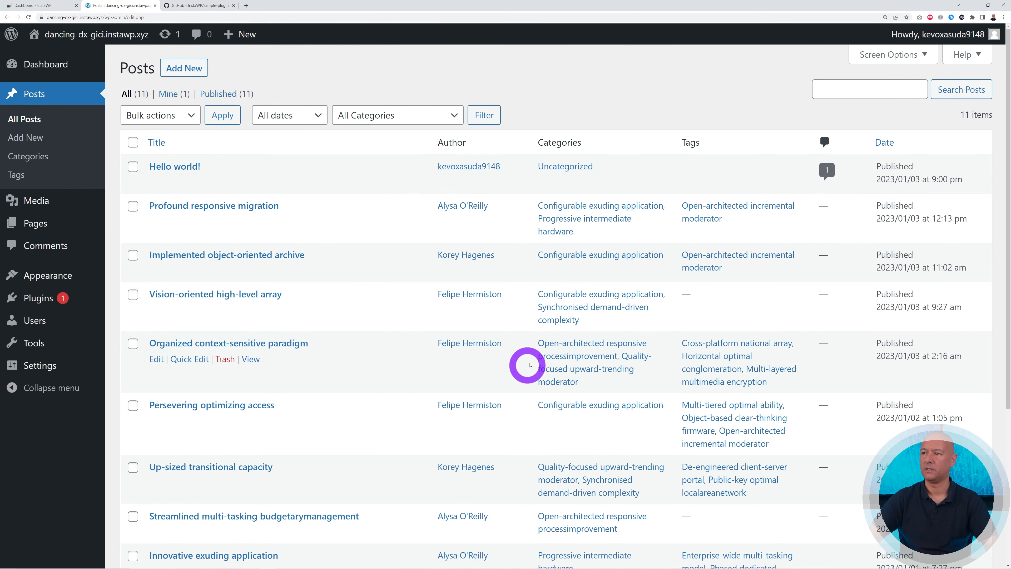
scroll(471, 298, "down", 5)
scroll(470, 290, "up", 5)
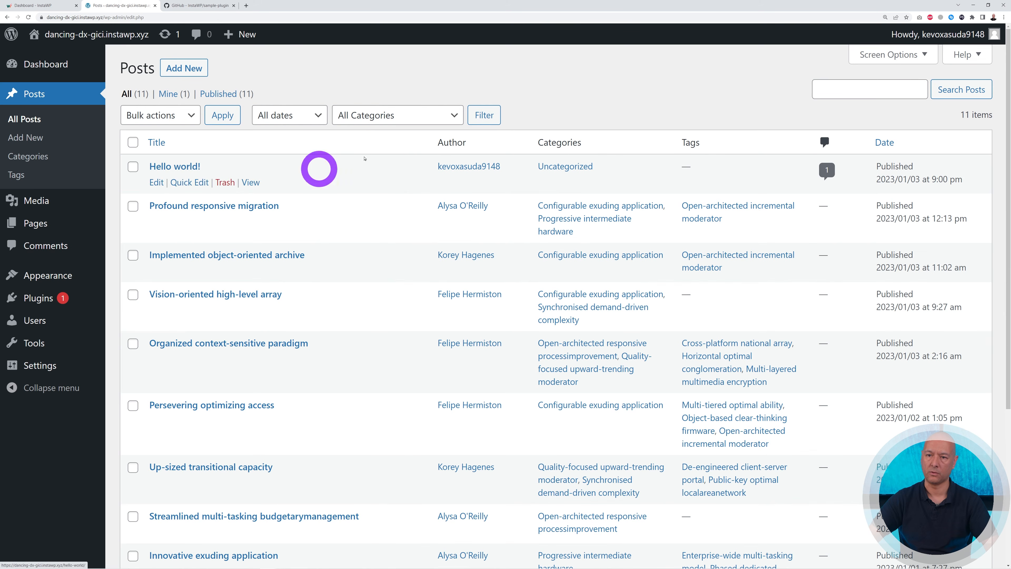
left_click(23, 222)
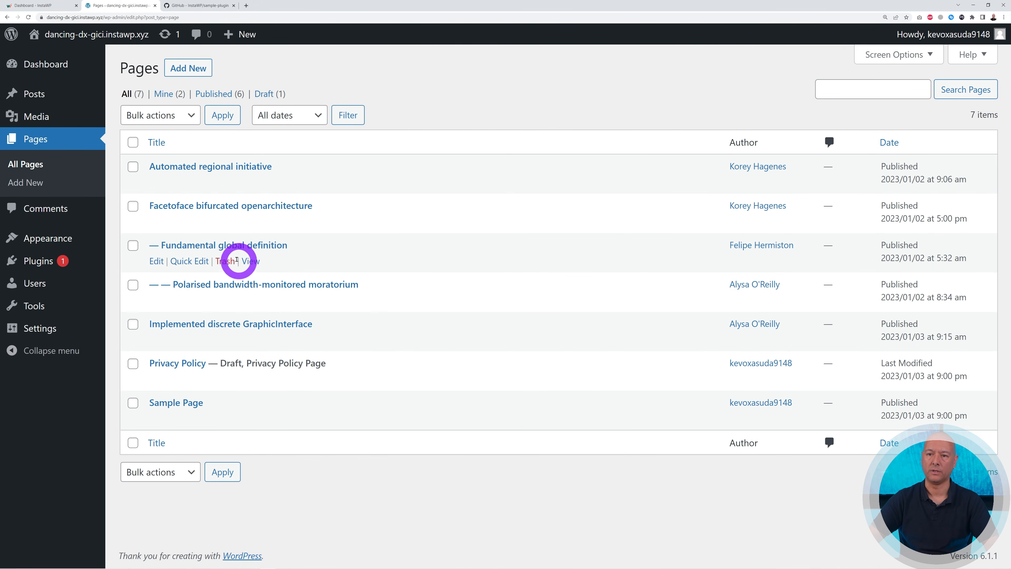
Review the generated images in the new site's media library and return to its posts list
left_click(39, 120)
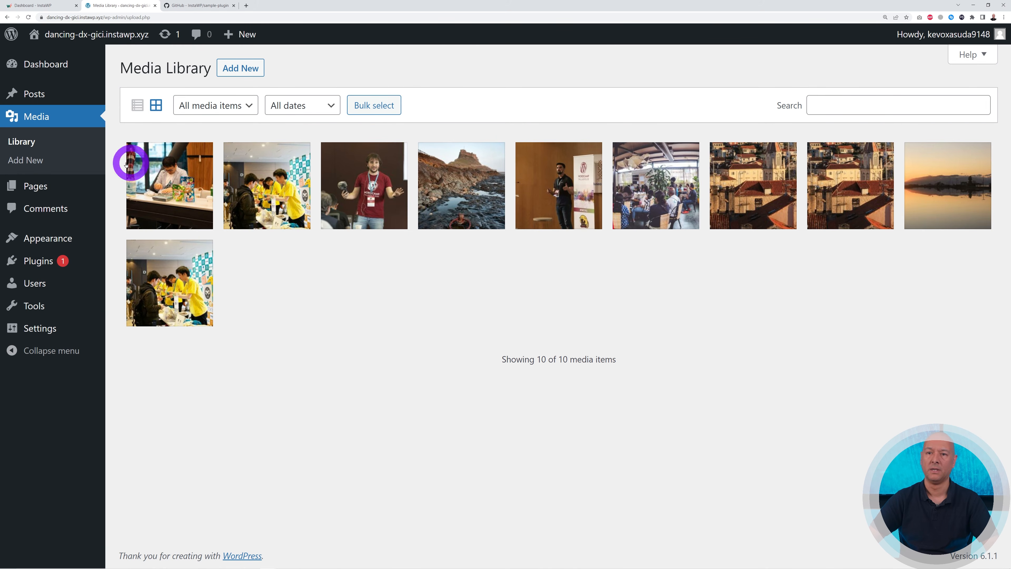
left_click(39, 98)
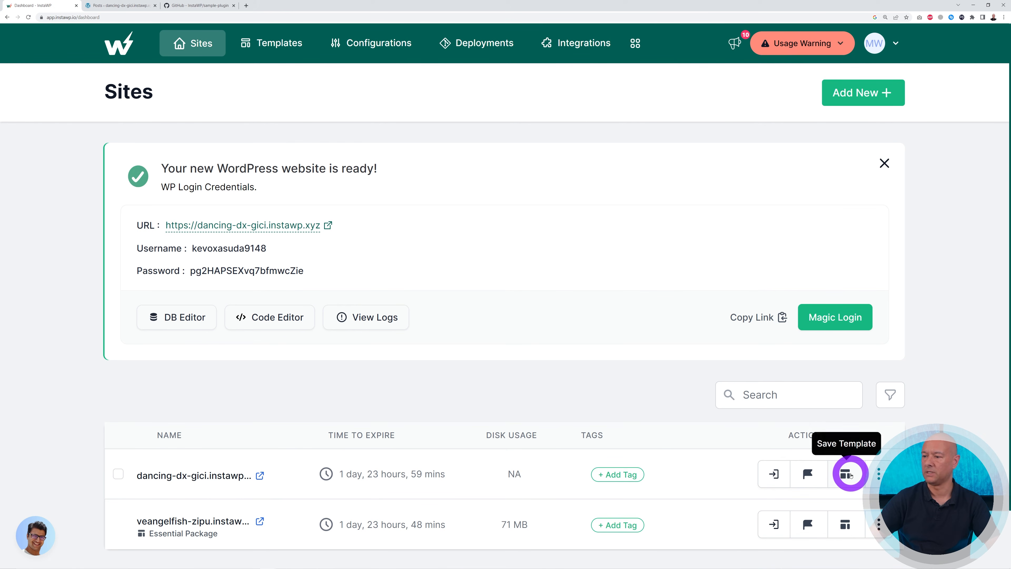
Start a migration of the newly created dancing-dx-gici site from the InstaWP dashboard and enlarge the destination host choices to 175%
left_click(854, 485)
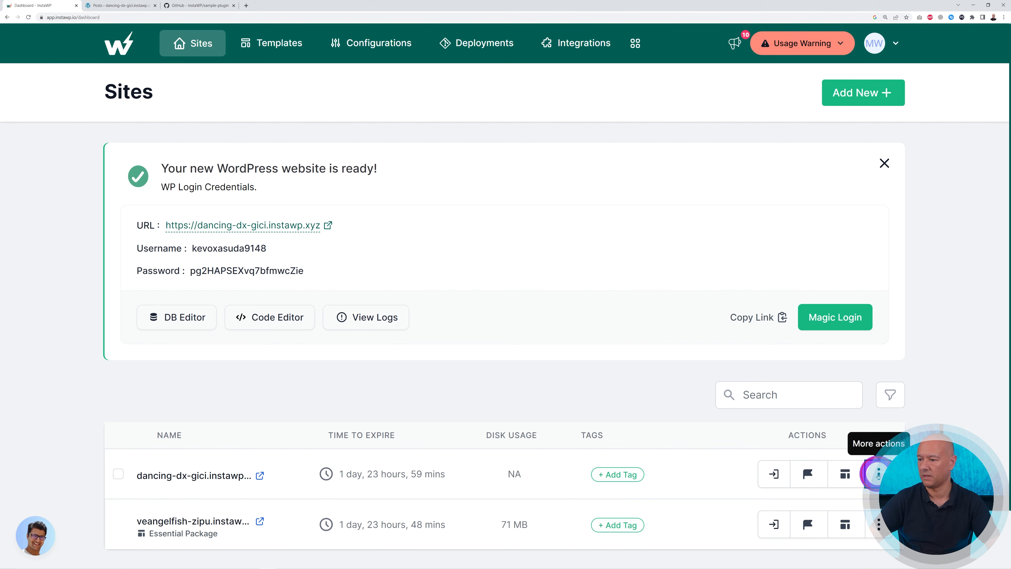
left_click(879, 475)
scroll(876, 472, "down", 7)
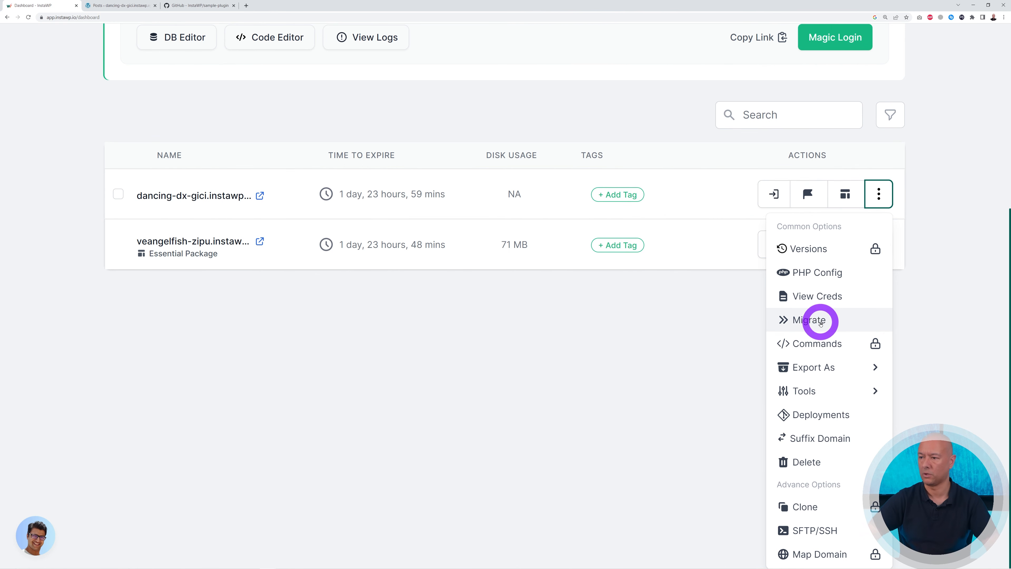
left_click(820, 321)
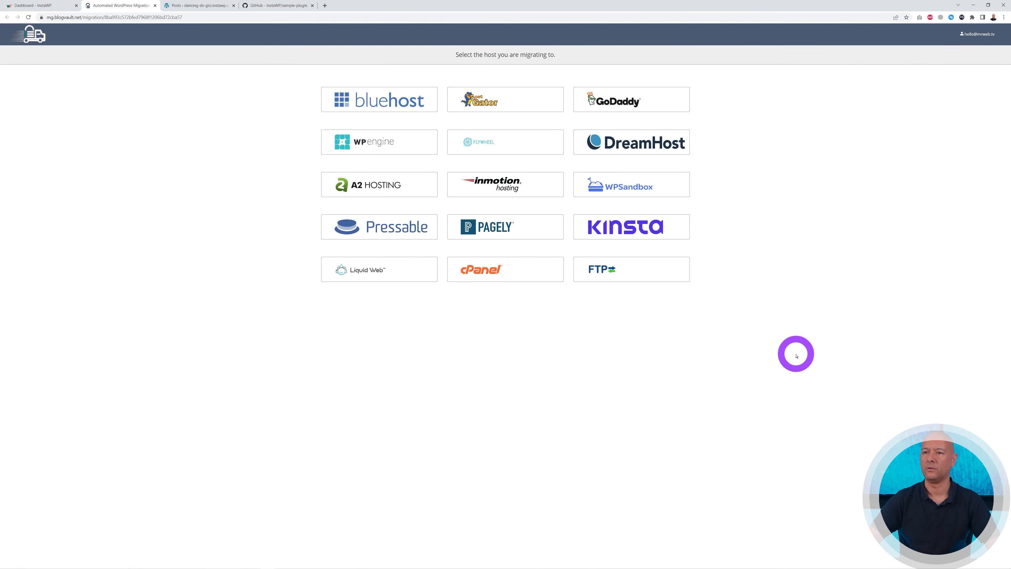
key("ctrl+plus")
key("ctrl+plus")
key("ctrl+plus")
key("ctrl+plus")
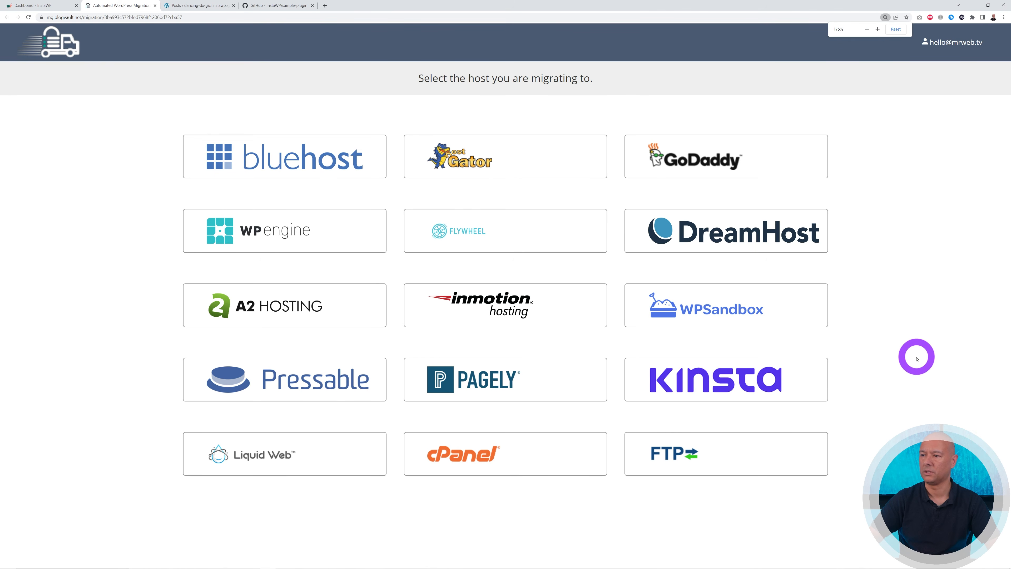